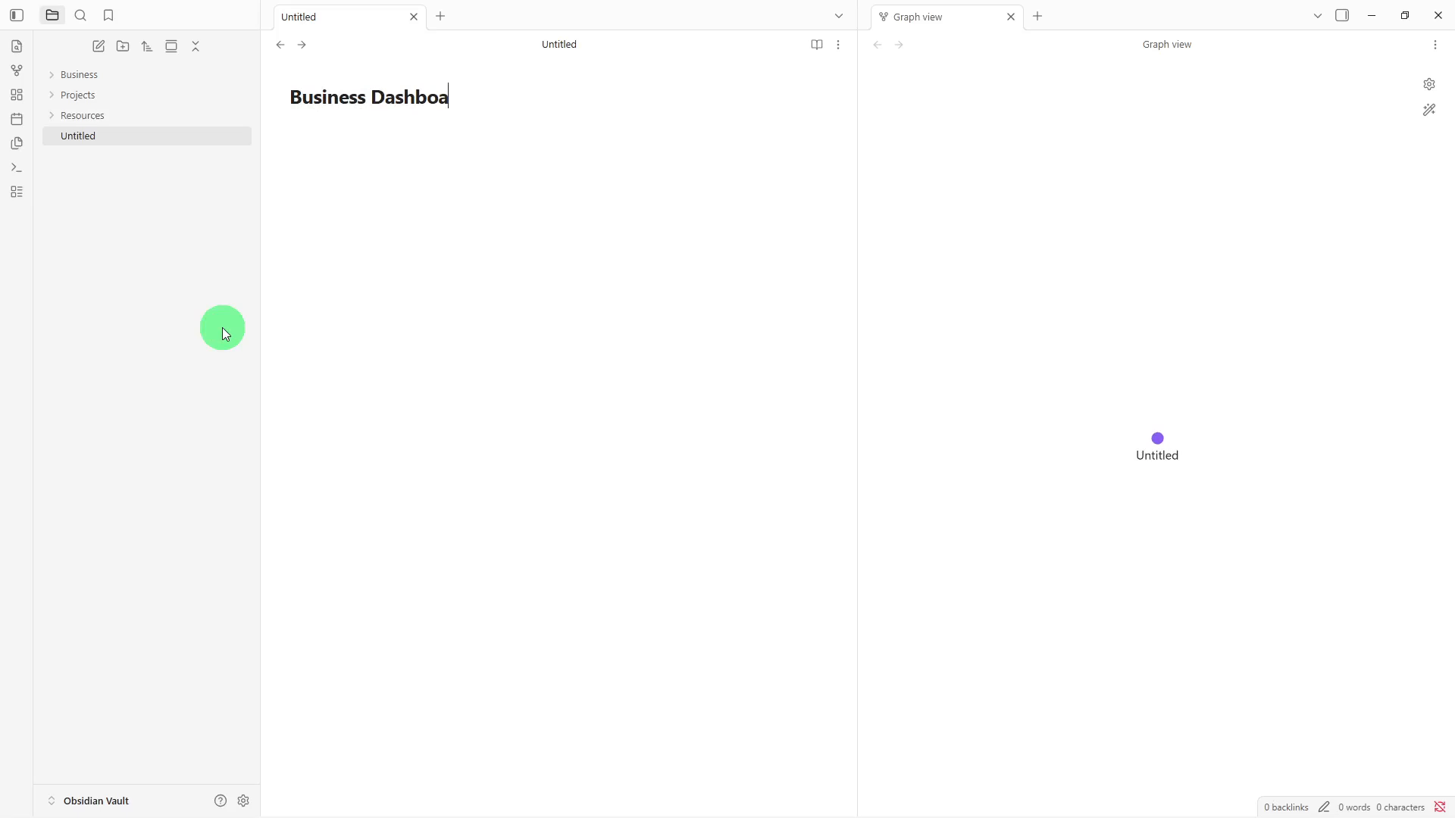
# Step: Title the note Business Dashboard and add Business Overview, Current Goals, Active Projects, Weekly Priorities, Important Reminders and Related Resources sections
pyautogui.write('rd')
pyautogui.press('Return')
pyautogui.write('Business Overview Business Name: Mission: Primary Focus: Current Goals - Active Projects - Weekly Priorities - Important Reminders - Related Resources -')
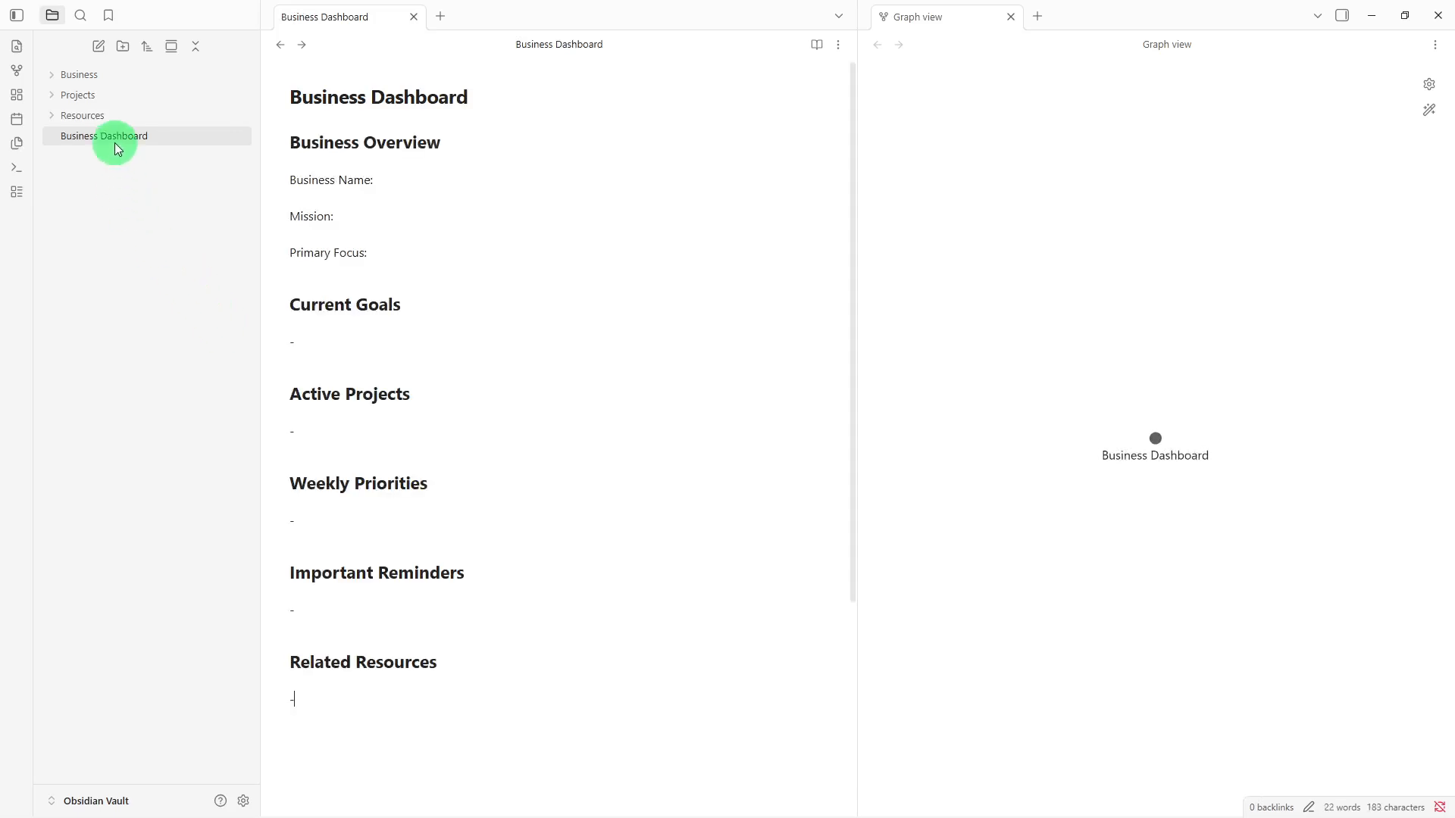
# Step: Move the Business Dashboard note into the Business folder
pyautogui.moveTo(115, 142); pyautogui.dragTo(113, 73)
pyautogui.click(113, 73)
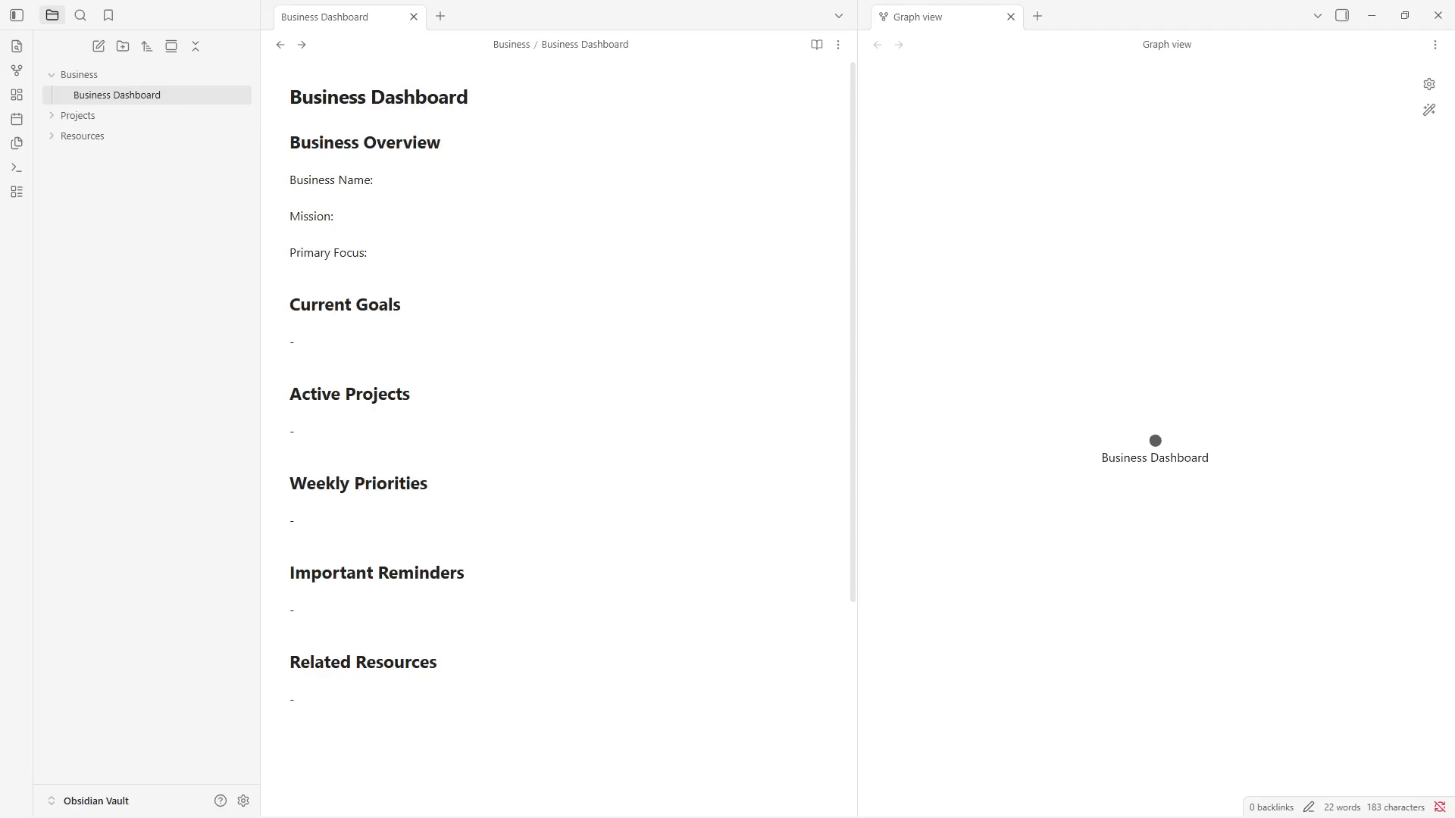
pyautogui.click(1306, 559)
# Step: Create a new note in the vault root and title it Project Manager
pyautogui.rightClick(99, 278)
pyautogui.click(112, 294)
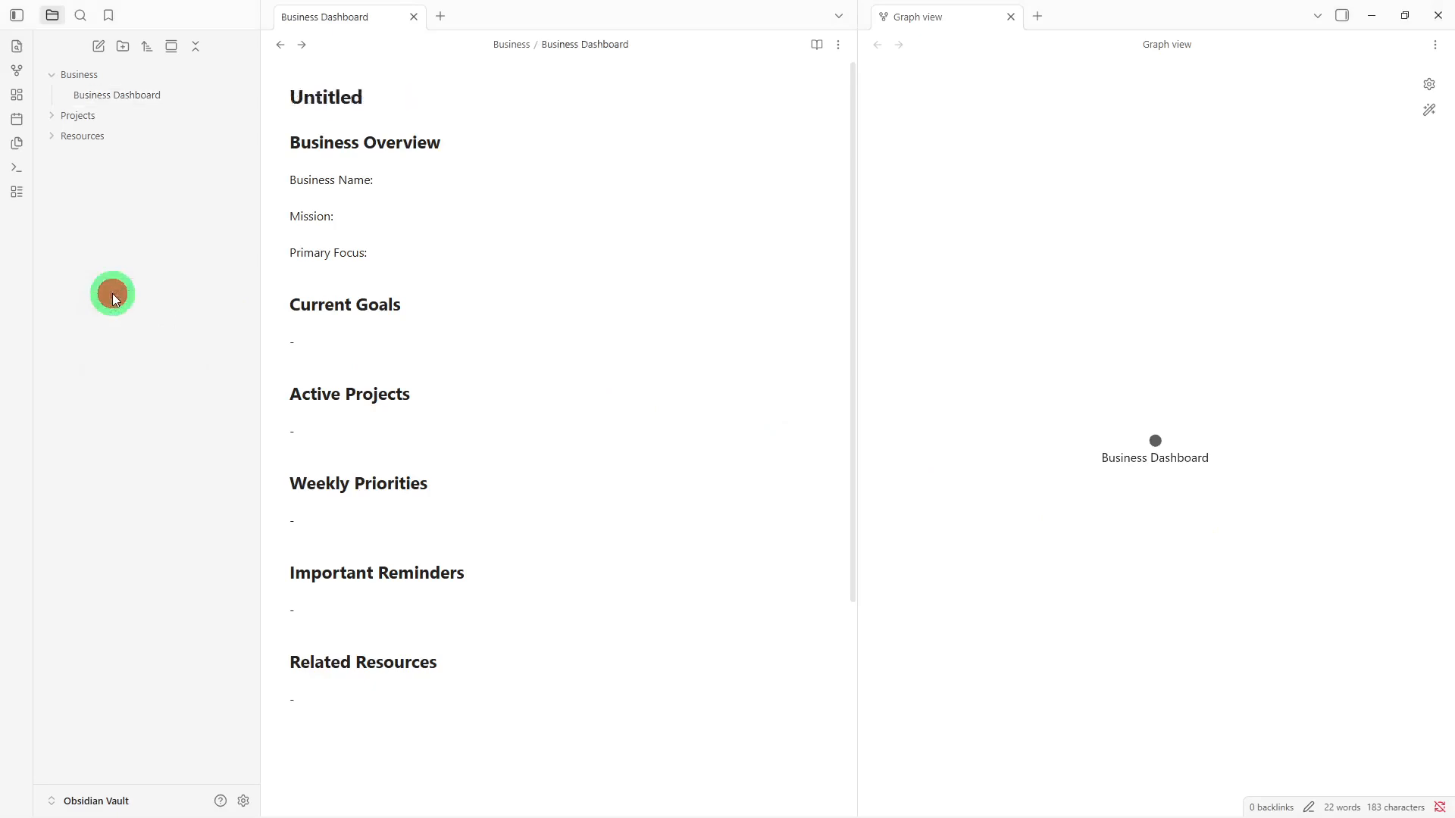
pyautogui.press('BackSpace')
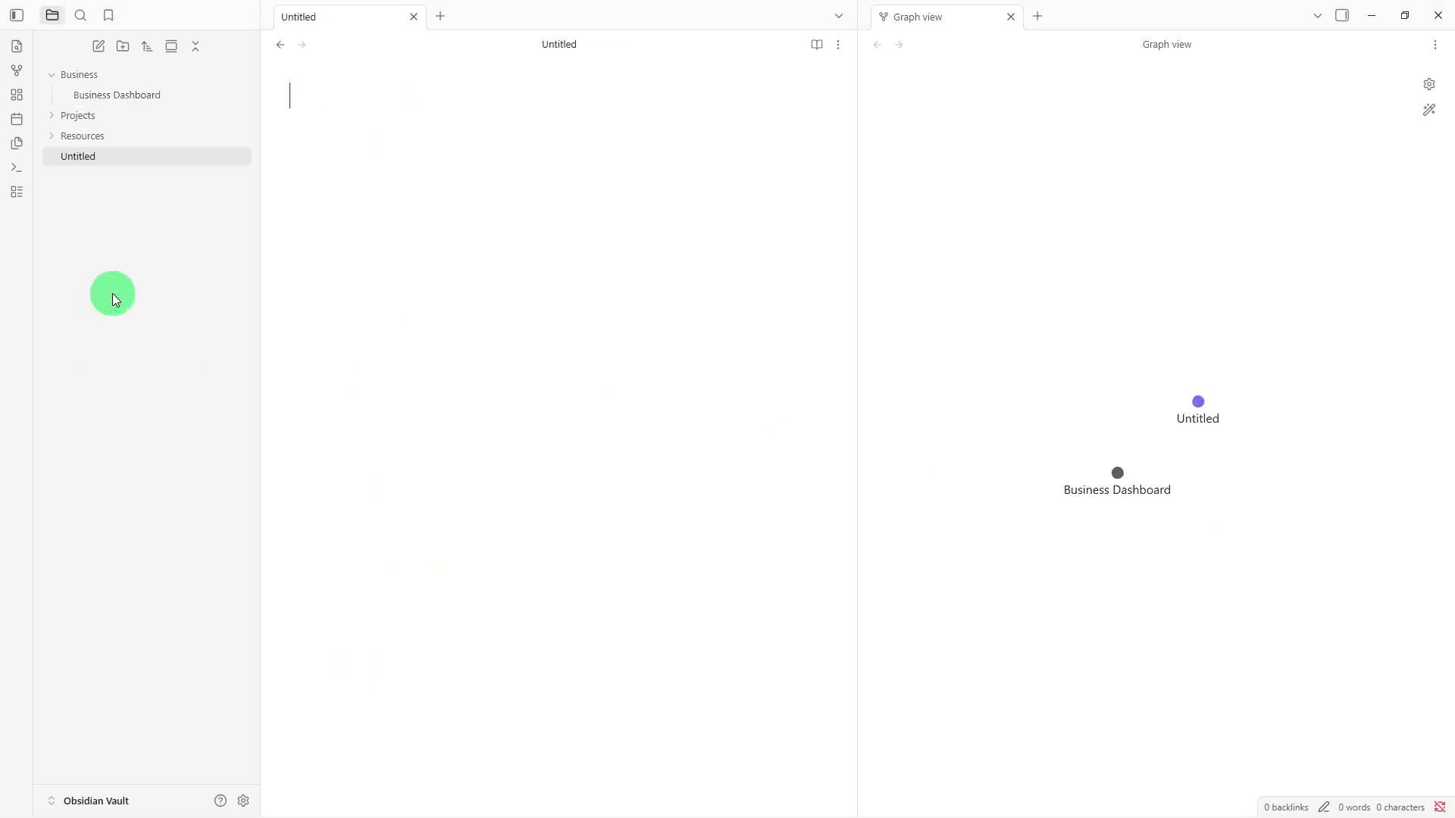
pyautogui.write('Proje')
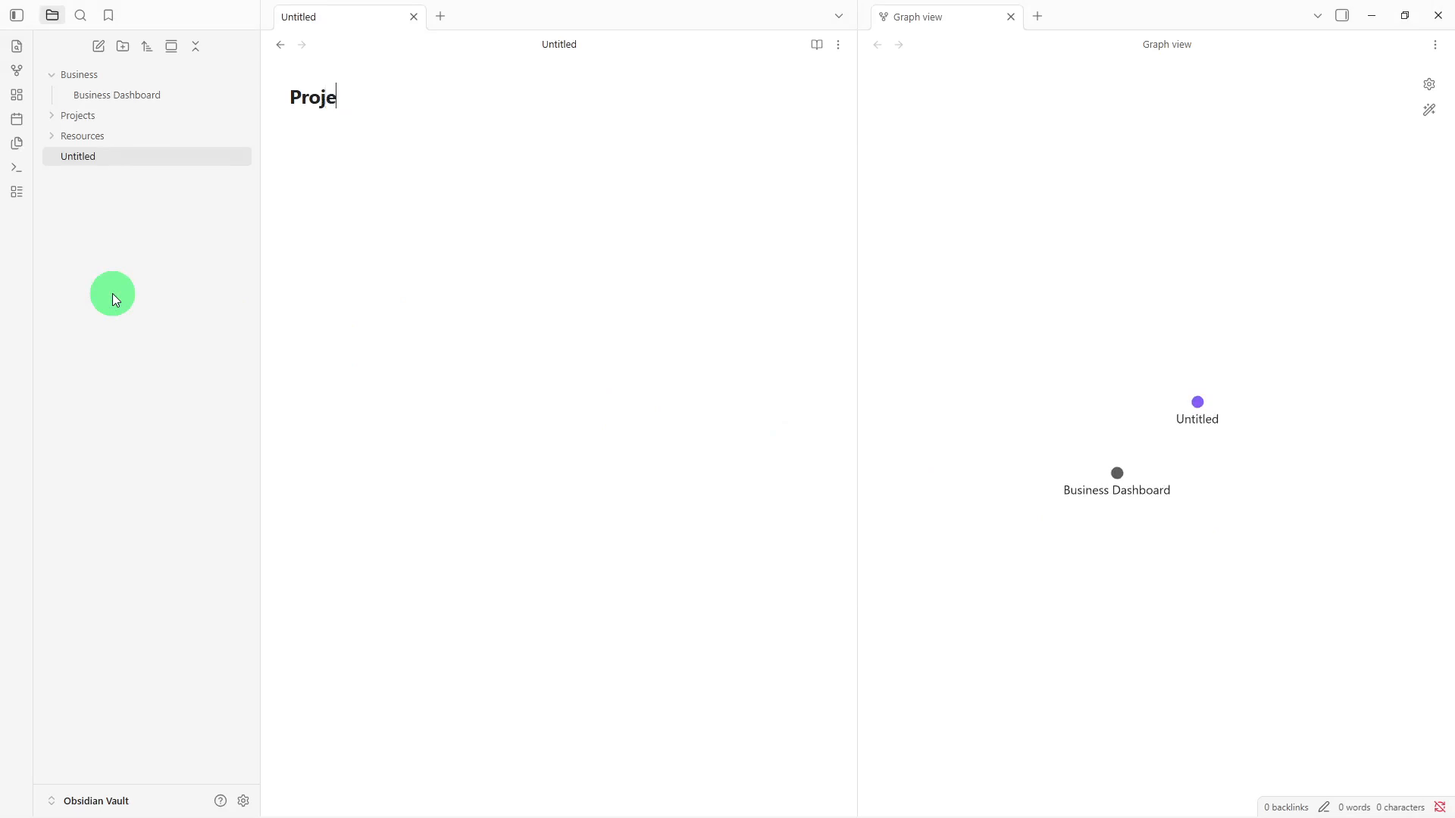
pyautogui.write('ct Manager')
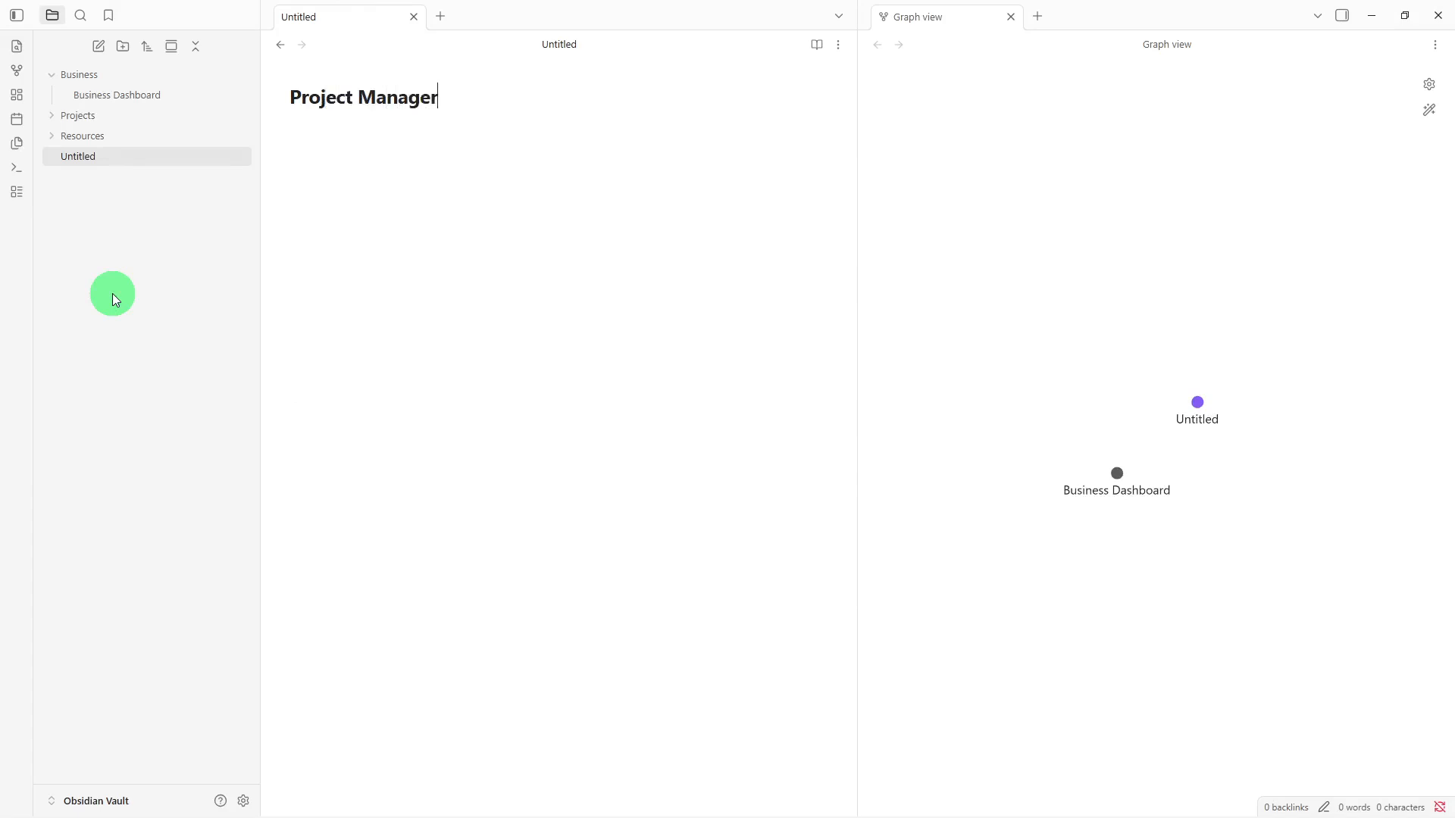
pyautogui.press('Return')
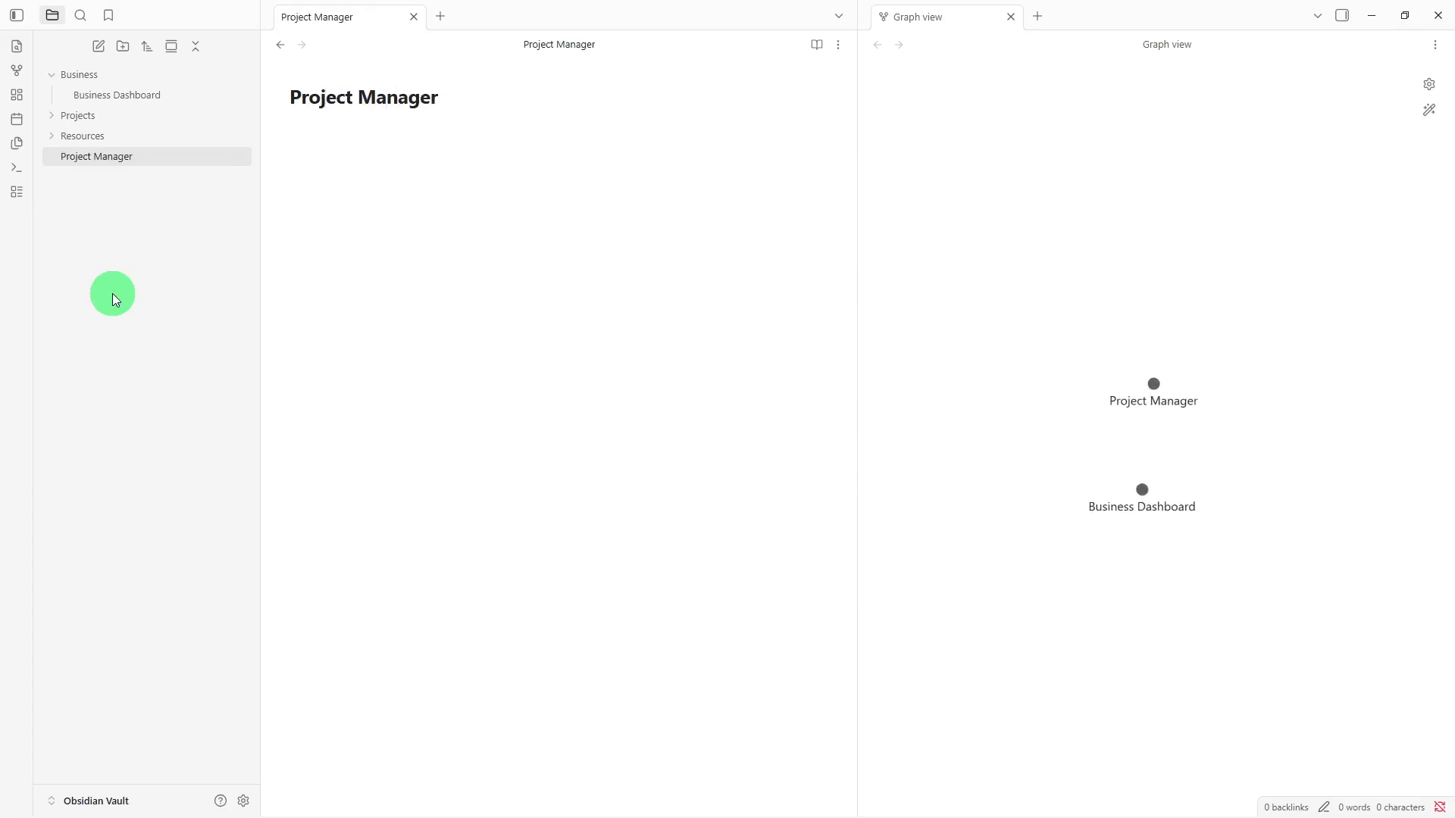
# Step: Add Active Projects, Project Information, Next Tasks, Completed Projects and Notes sections to Project Manager, and move the note into the Projects folder
pyautogui.write('## Active Projects -   ## Project Information Project:  Priority:  Status:  Deadline:   ## Next Tasks -   ## Completed Projects -   ## Notes -')
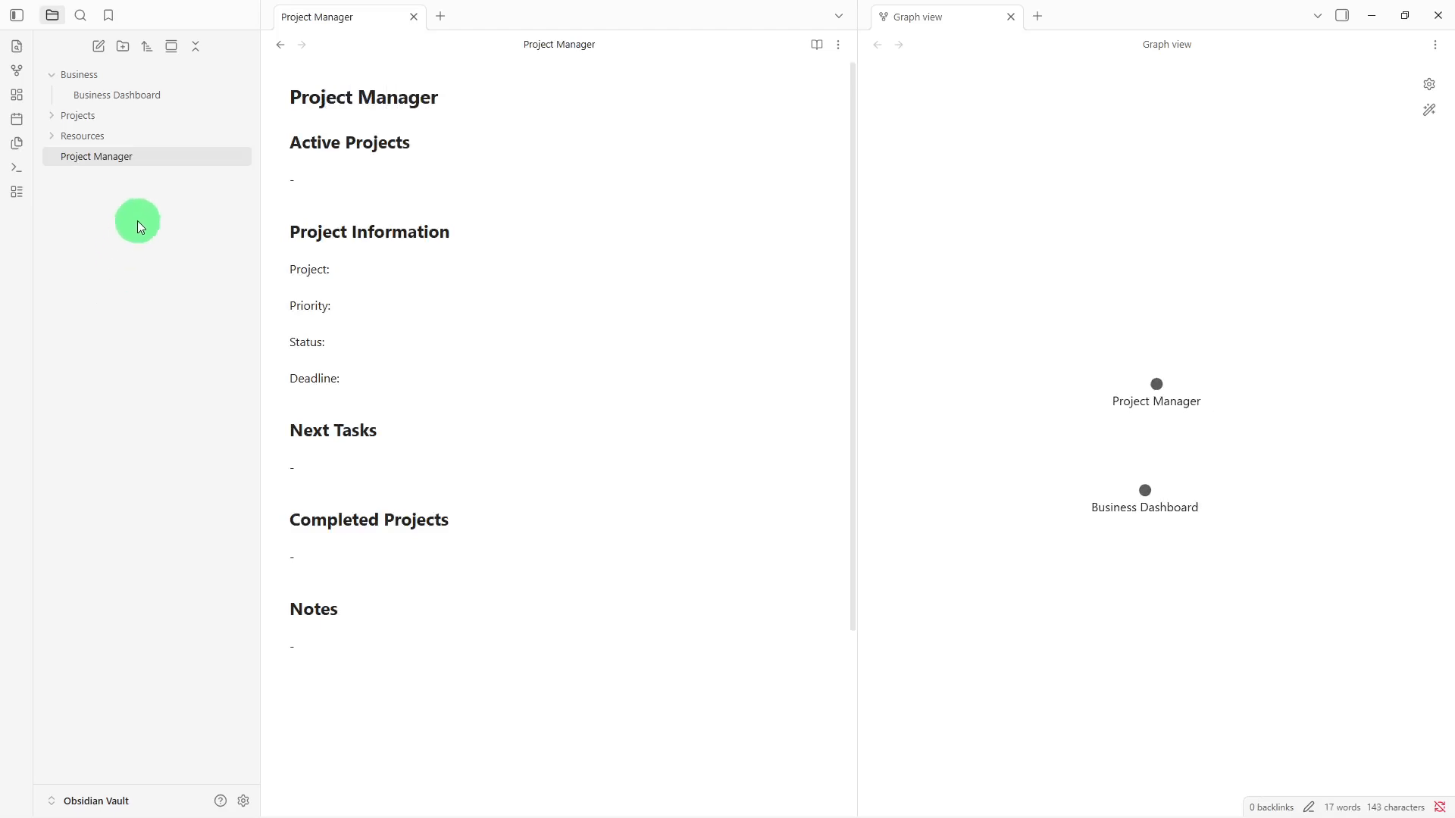
pyautogui.moveTo(182, 160); pyautogui.dragTo(197, 118)
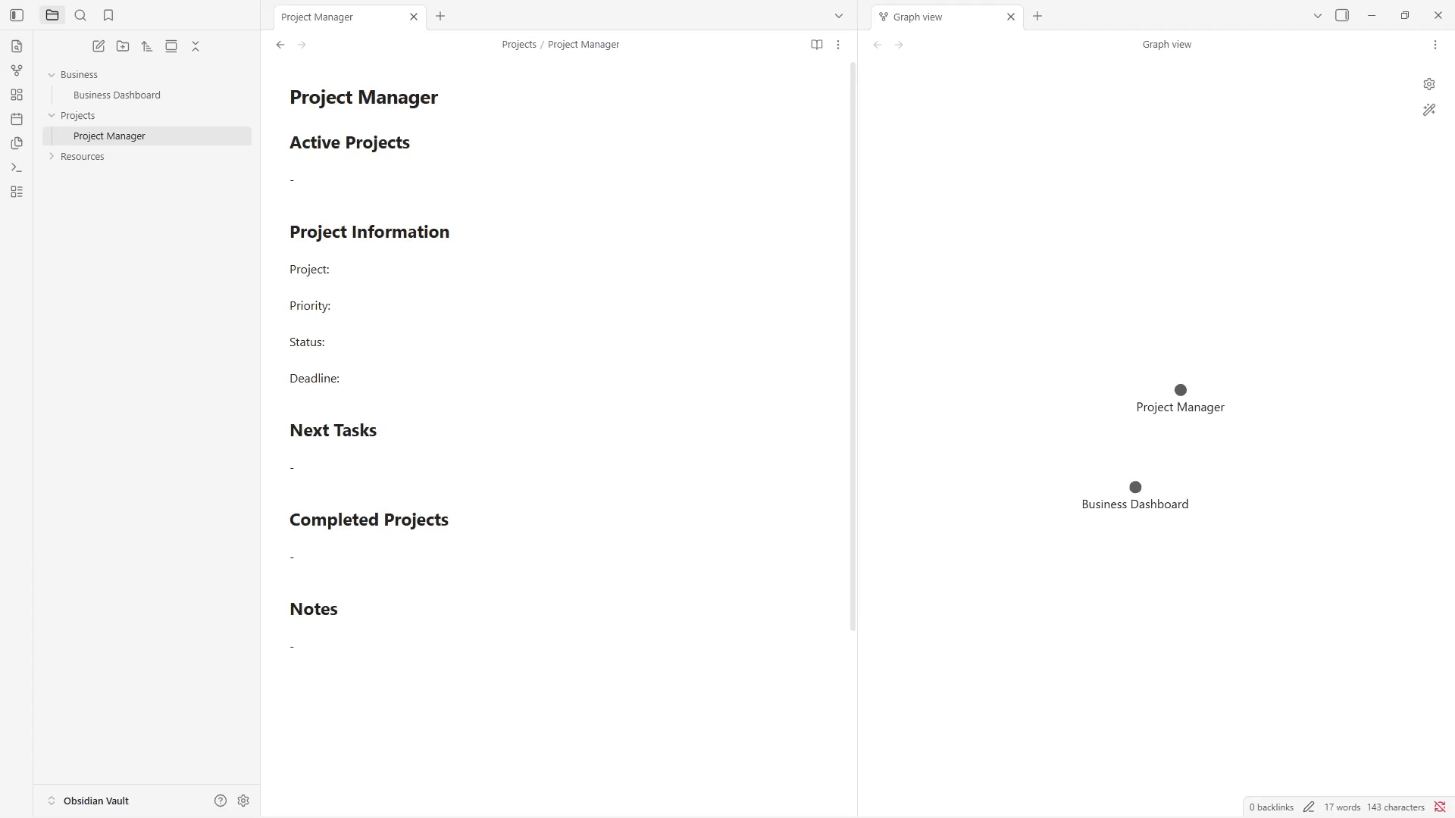
# Step: Create another new note in the vault root and title it Resource Library
pyautogui.rightClick(192, 343)
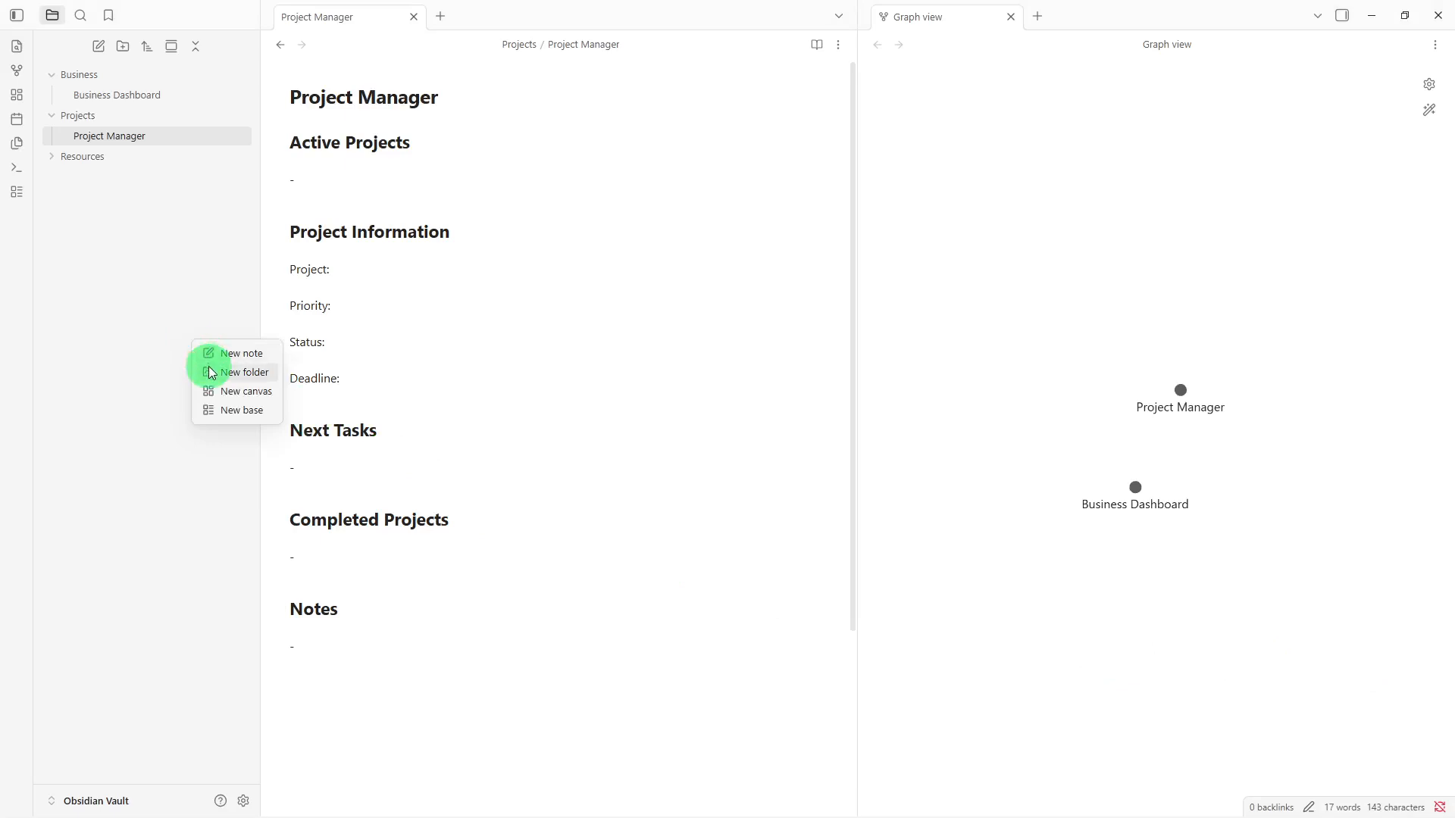
pyautogui.click(223, 353)
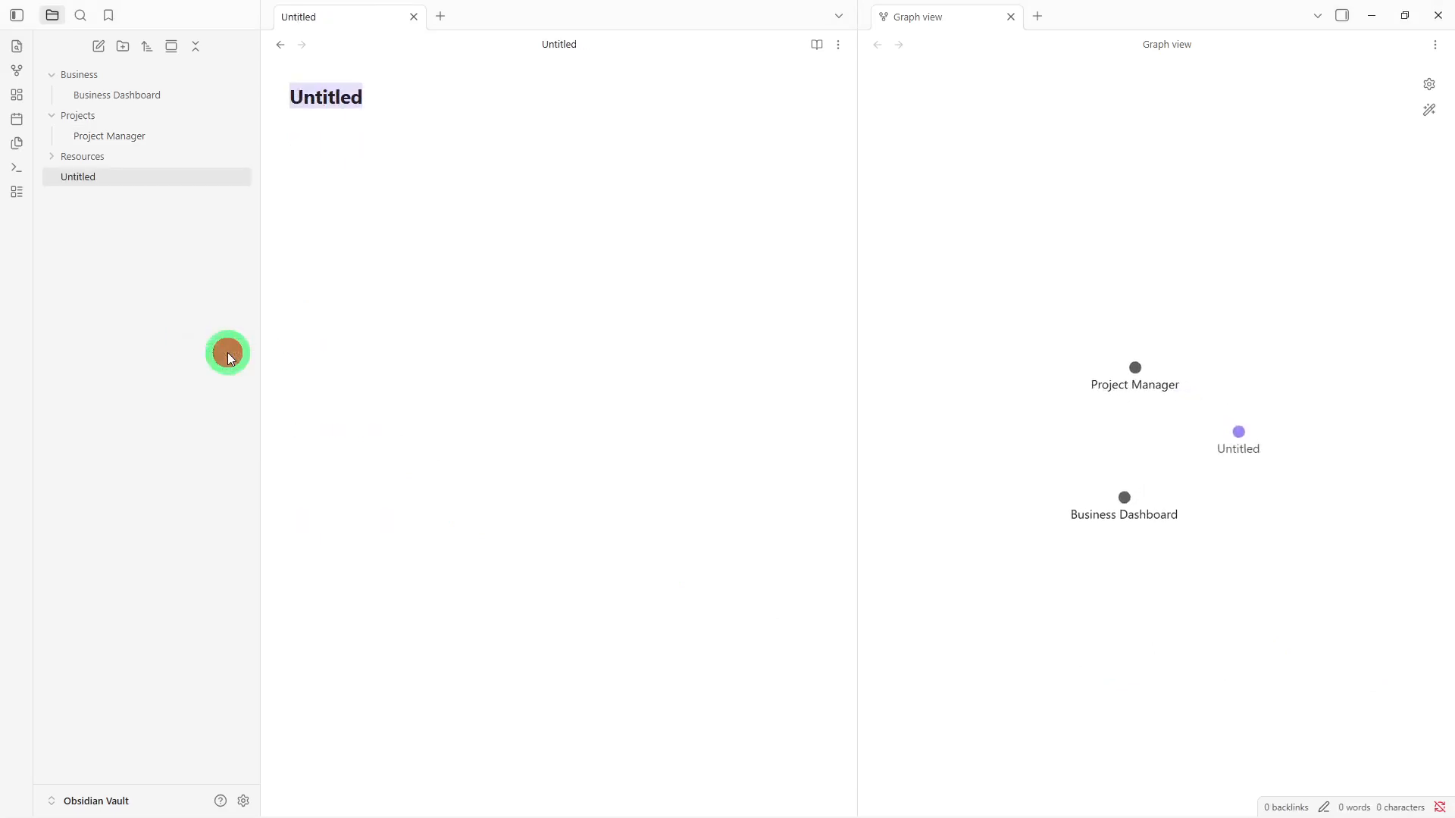
pyautogui.press('BackSpace')
pyautogui.write('R')
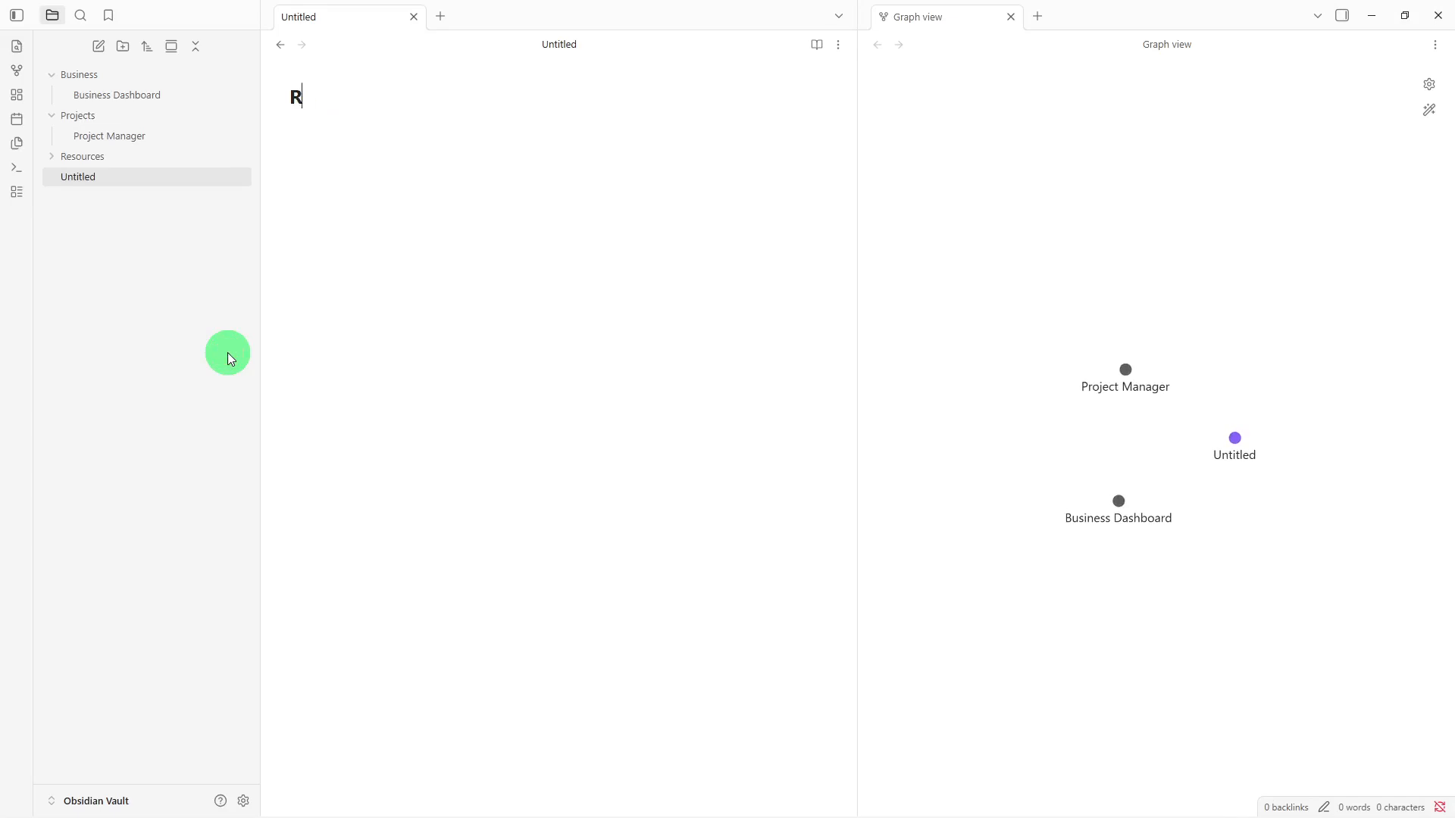
pyautogui.write('esour')
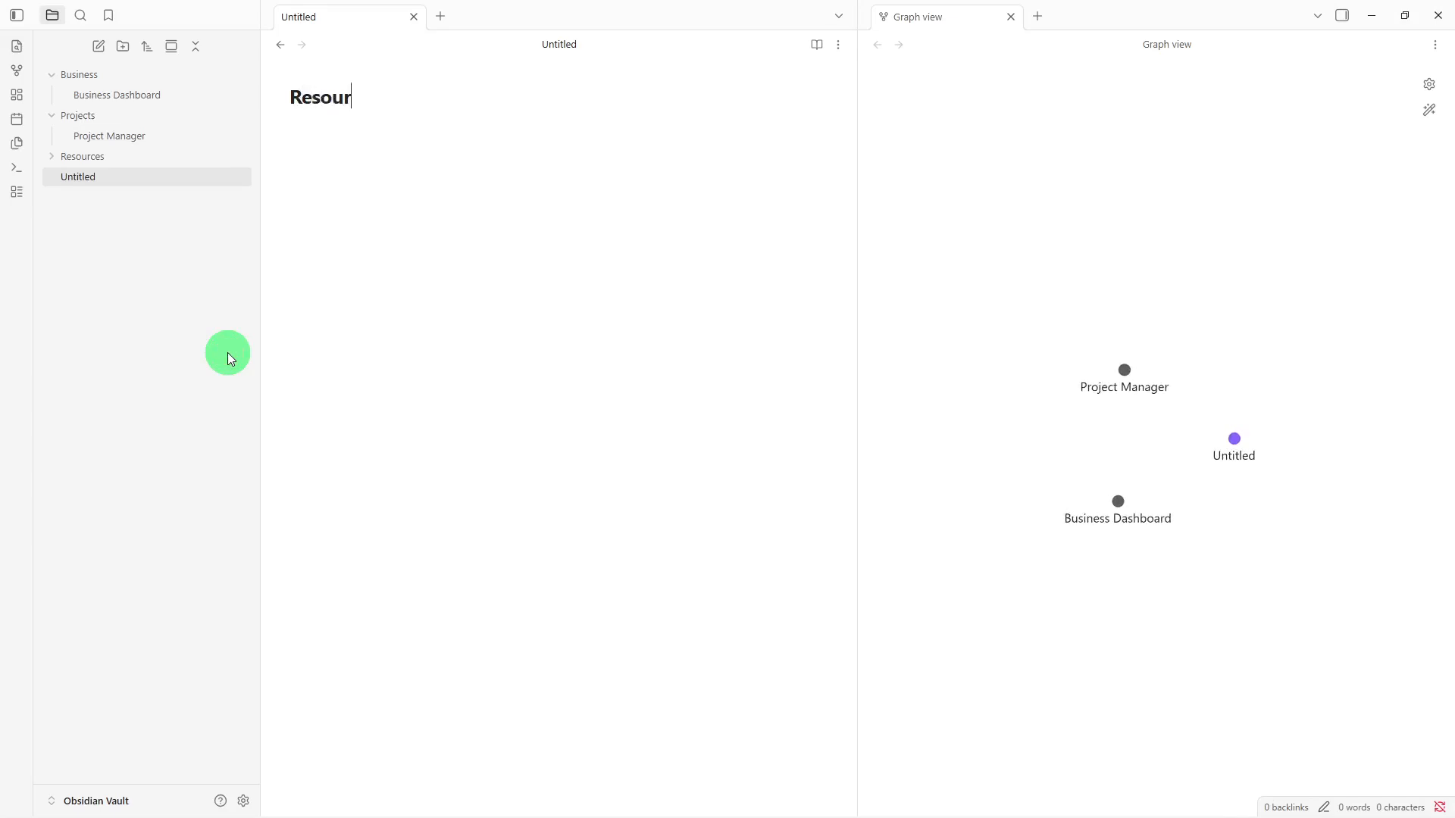
pyautogui.write('ce Library')
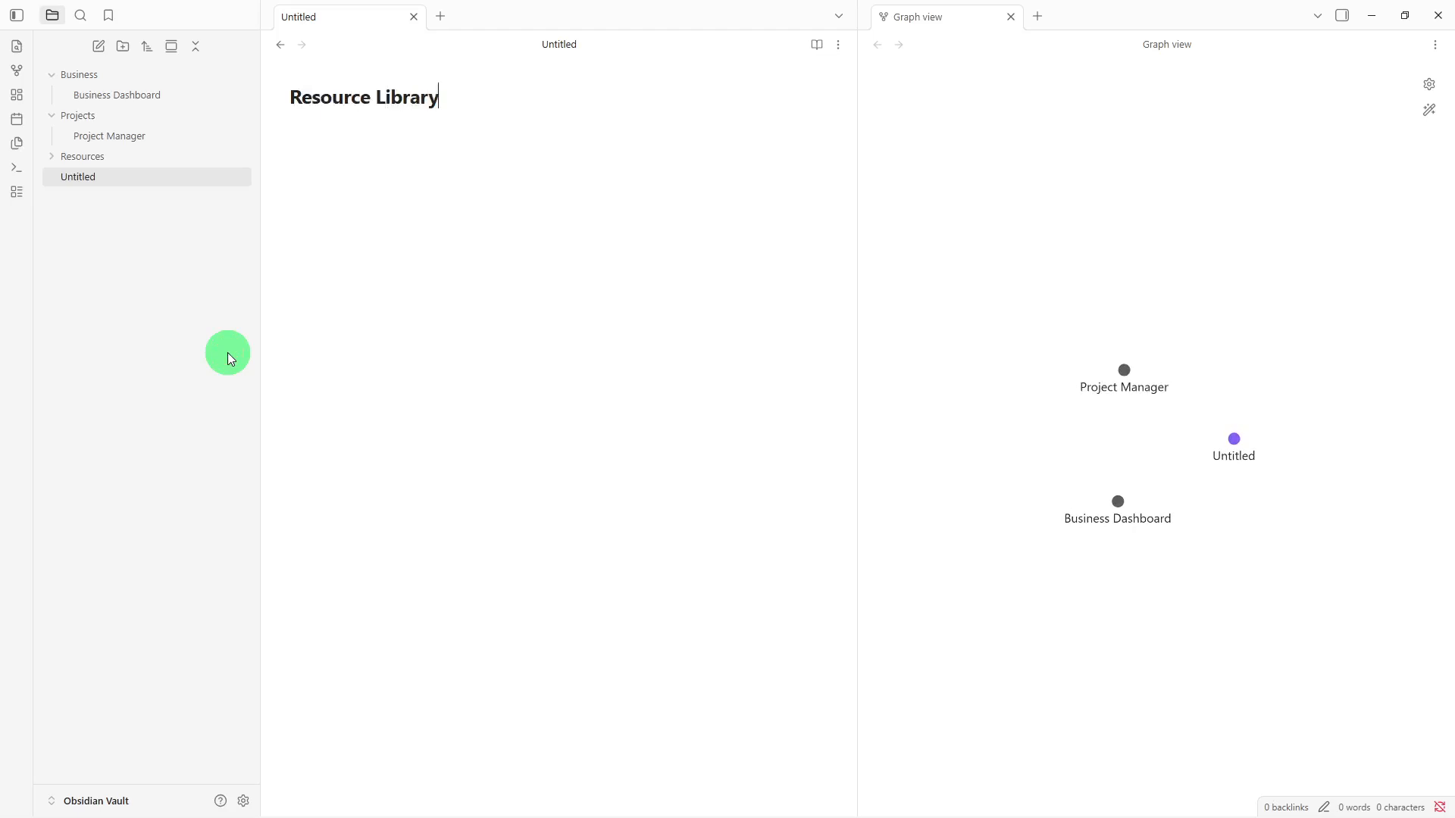
pyautogui.press('Return')
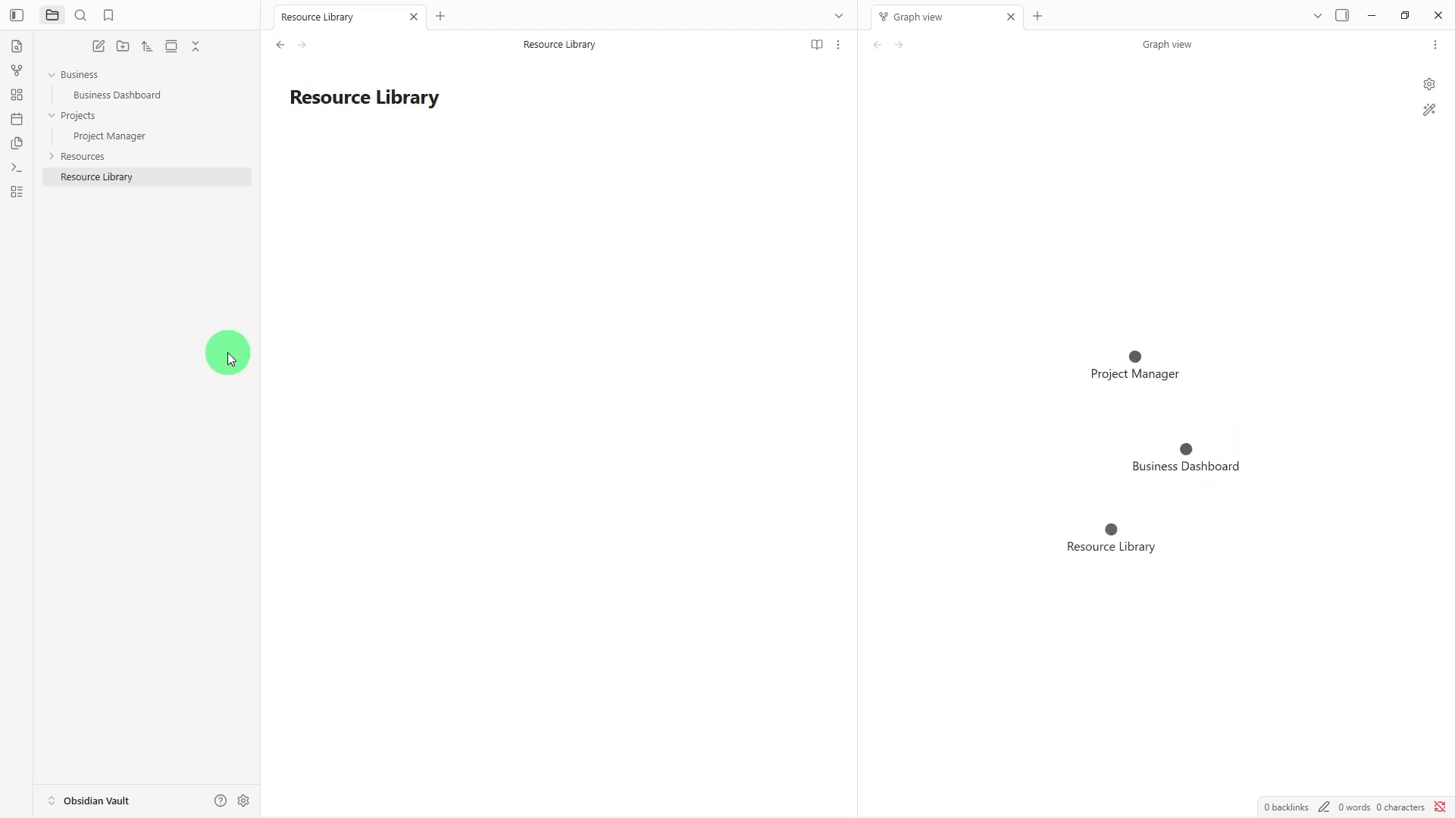
# Step: Add Templates, Documents, Reference Materials, Useful Links and Notes sections to Resource Library, and move the note into the Resources folder
pyautogui.write('Templates -  Documents -  Reference Materials -  Useful Links -  Notes -')
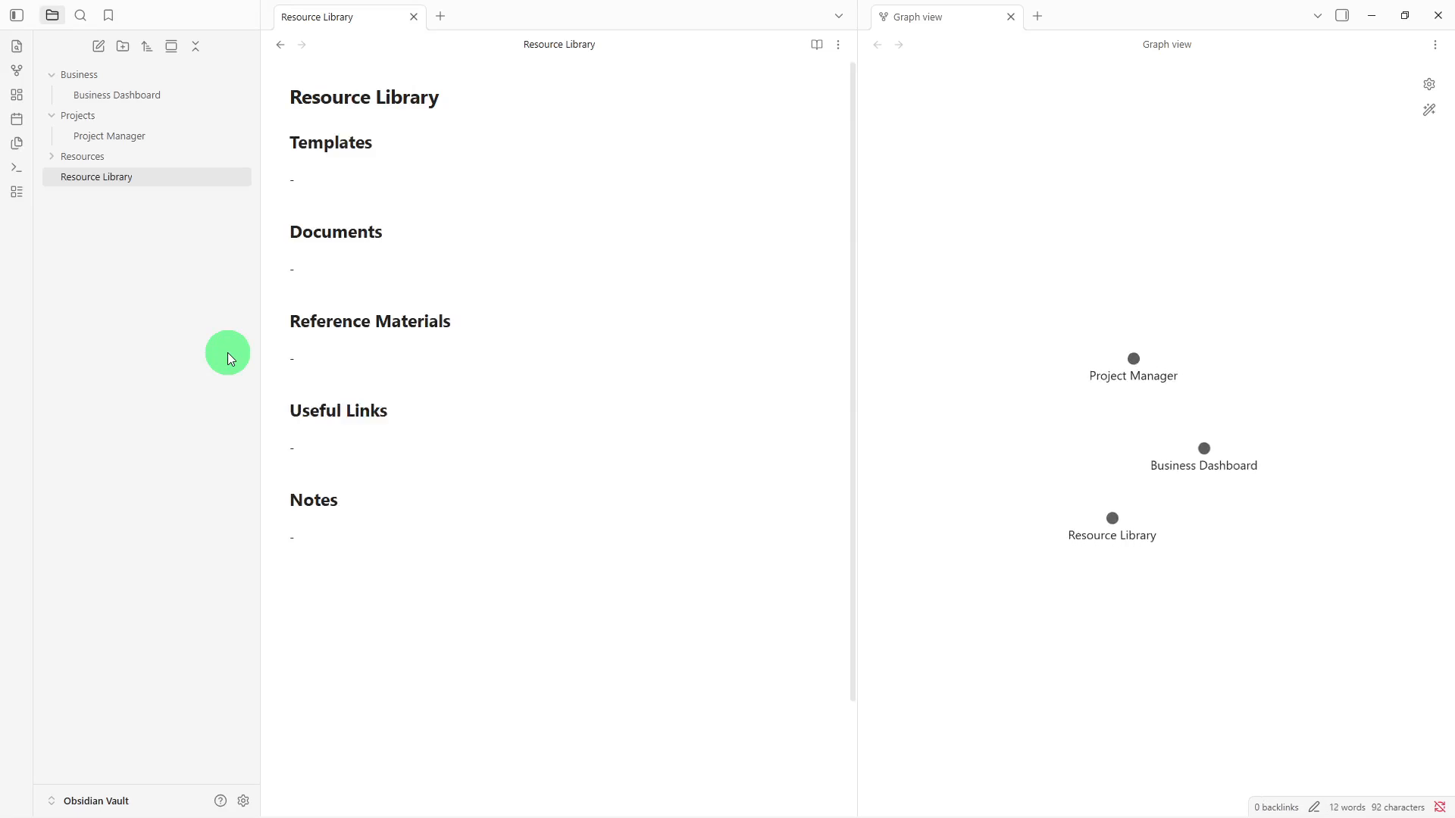
pyautogui.moveTo(166, 178); pyautogui.dragTo(176, 152)
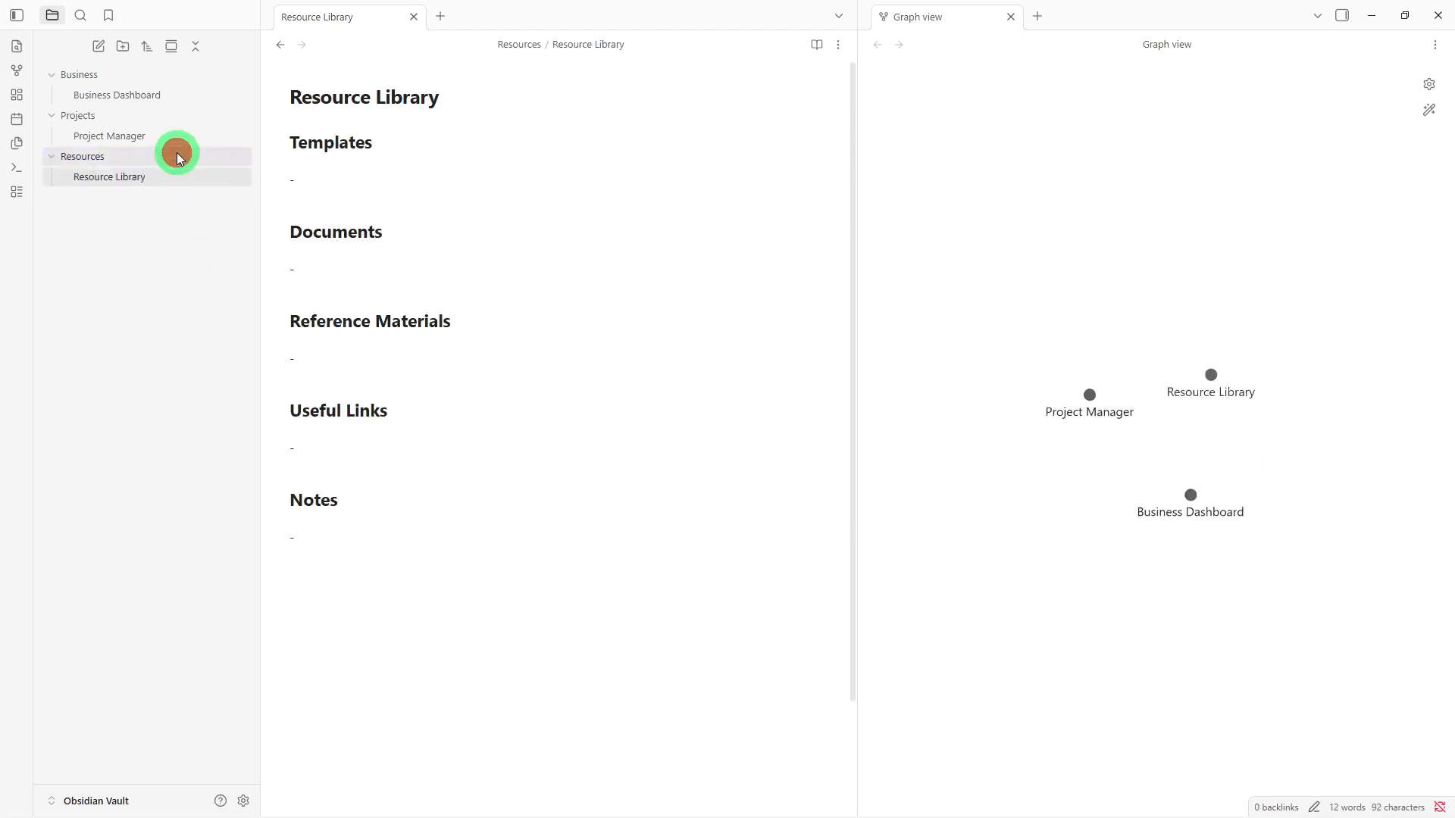
pyautogui.click(179, 252)
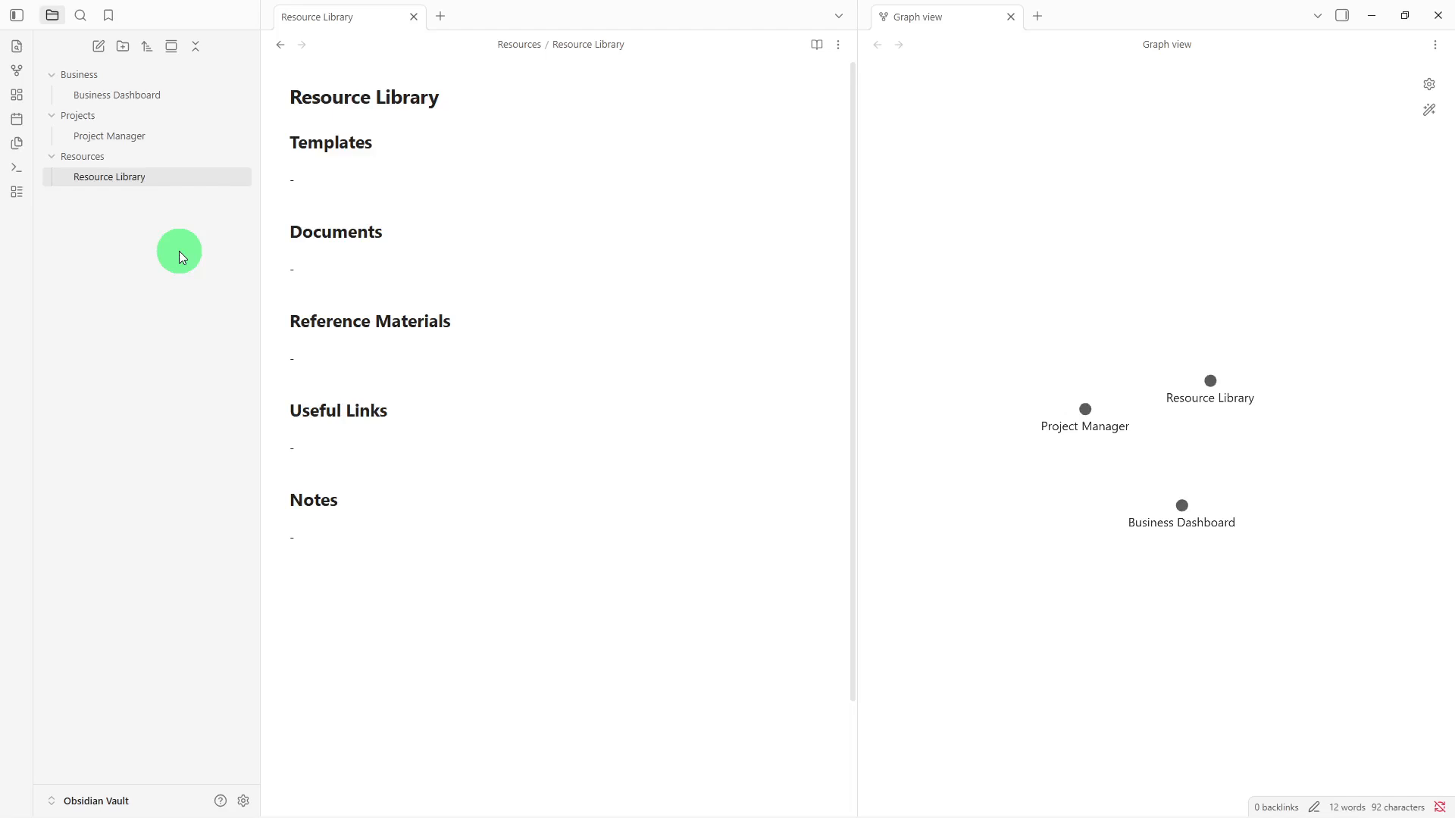
# Step: Insert an internal link to Business Dashboard below the Notes section of the Resource Library note
pyautogui.click(381, 569)
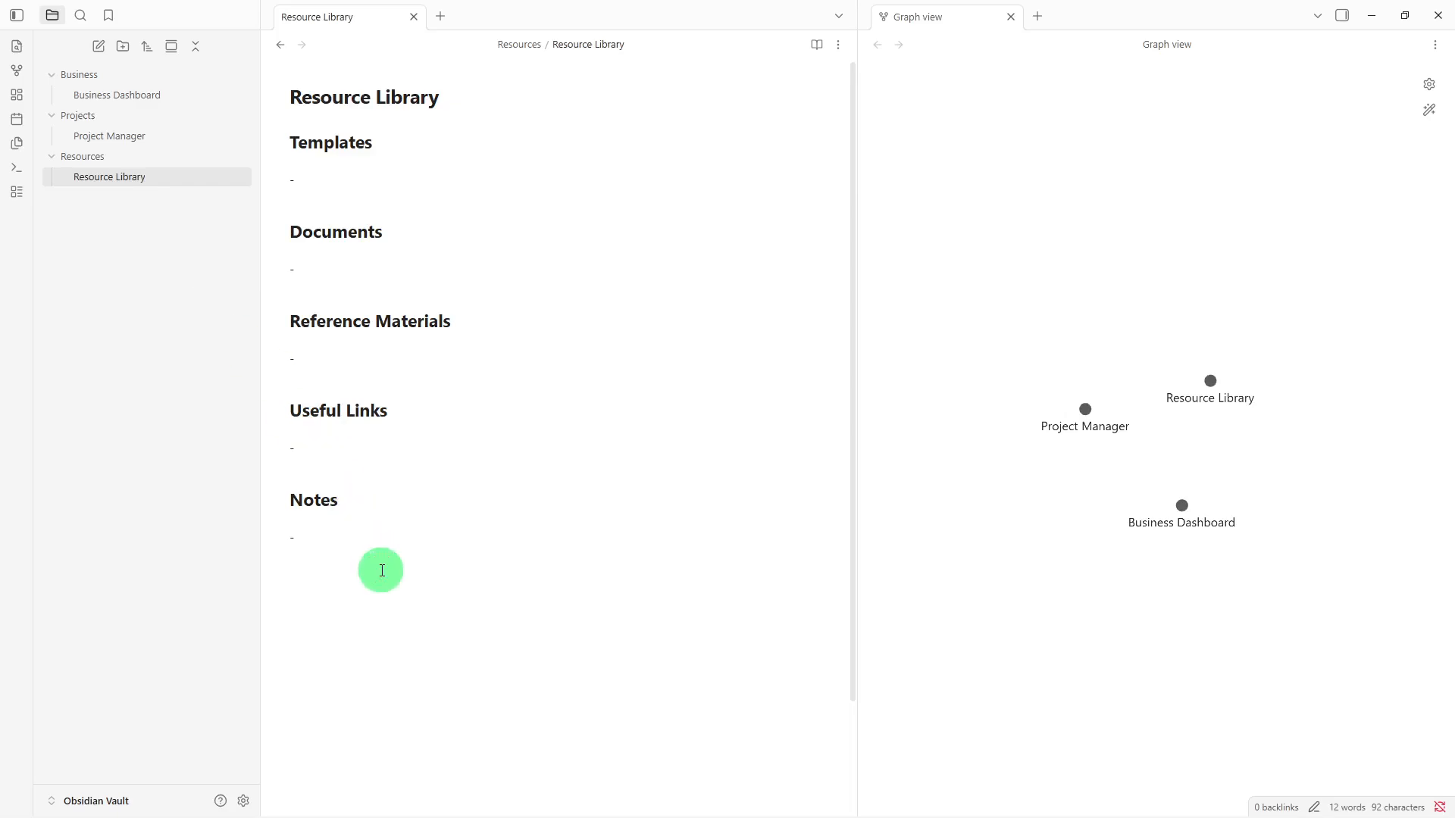
pyautogui.press('Return')
pyautogui.press('Return')
pyautogui.write('[[')
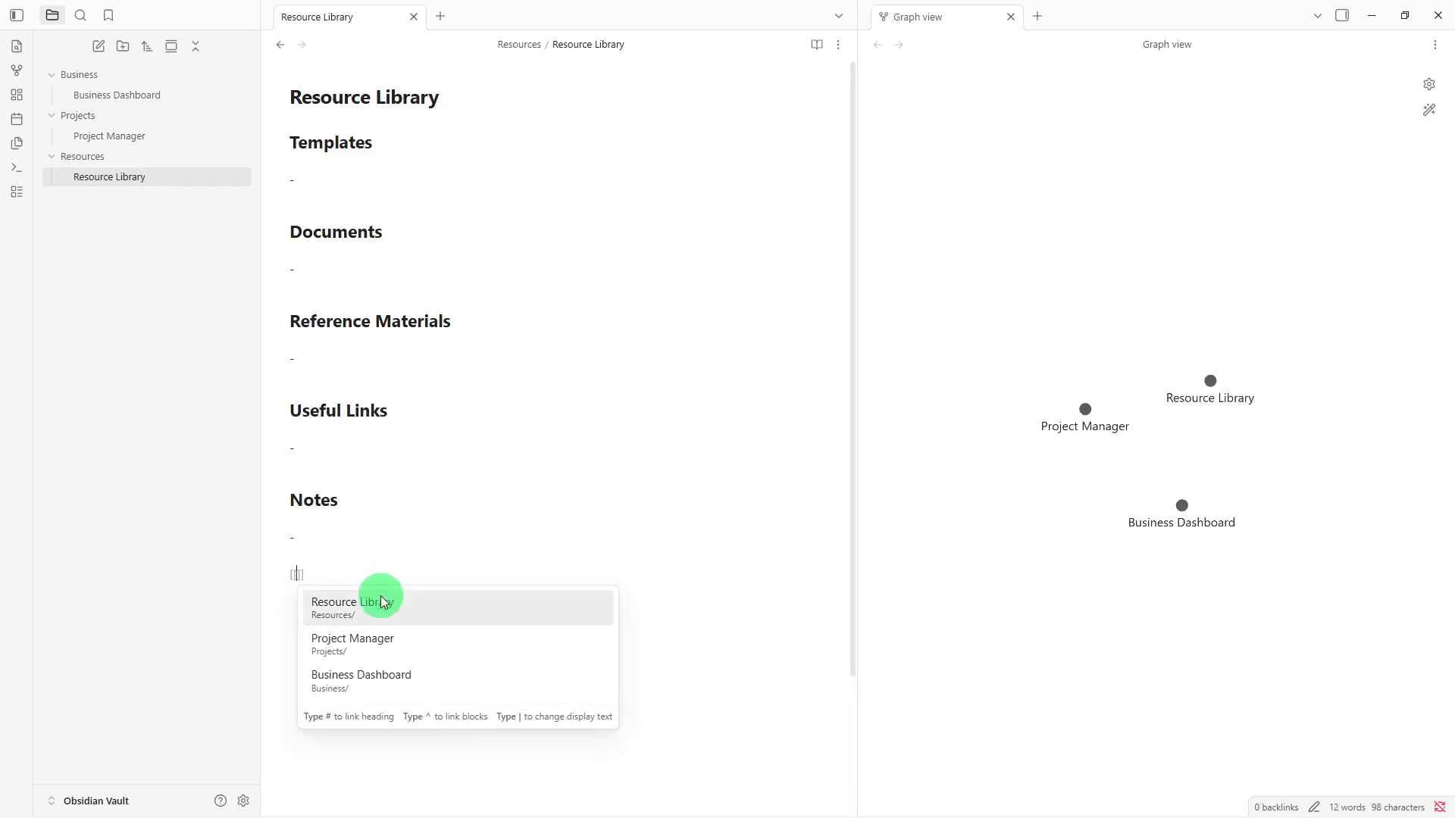
pyautogui.click(365, 671)
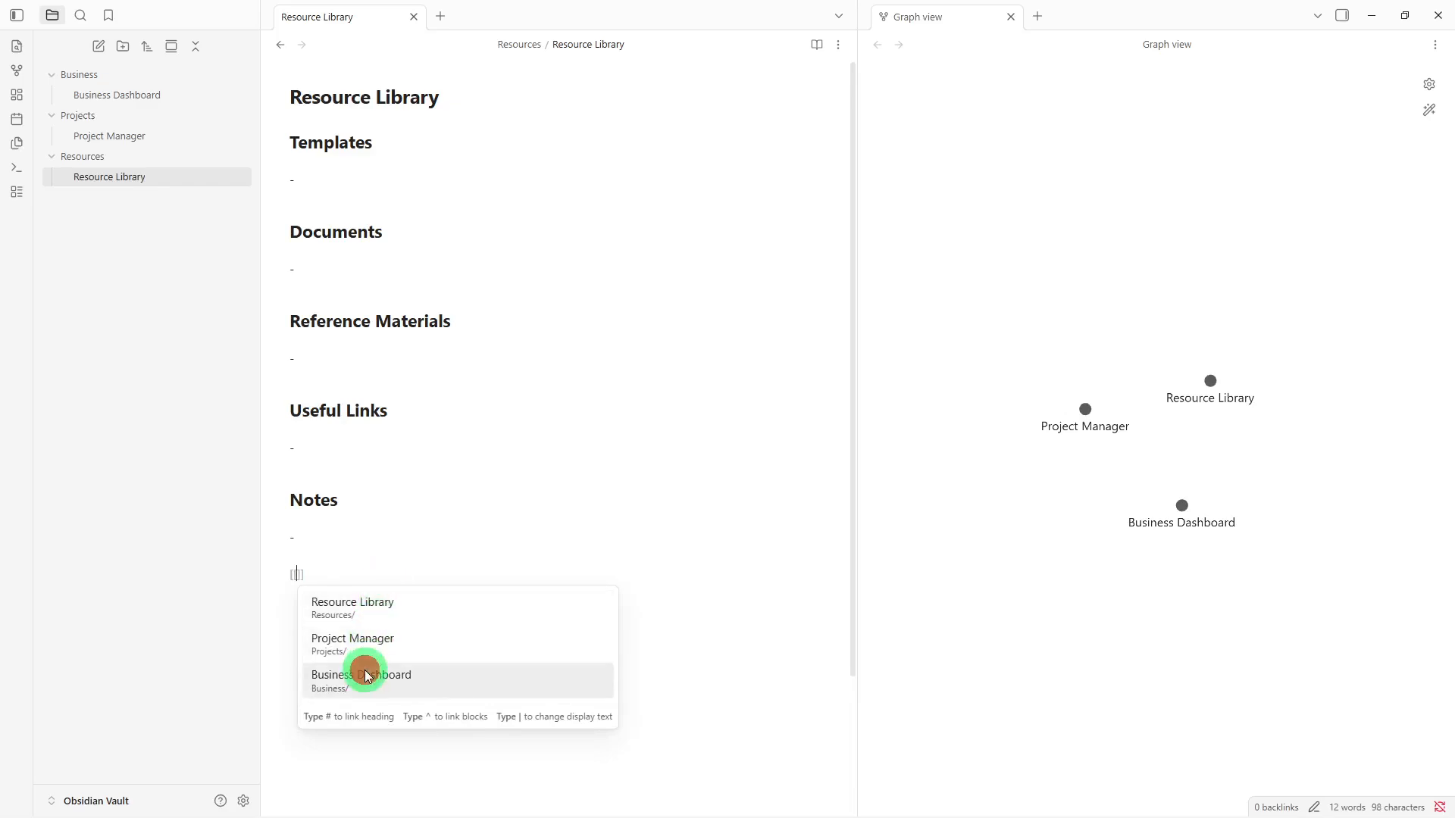
pyautogui.press('Return')
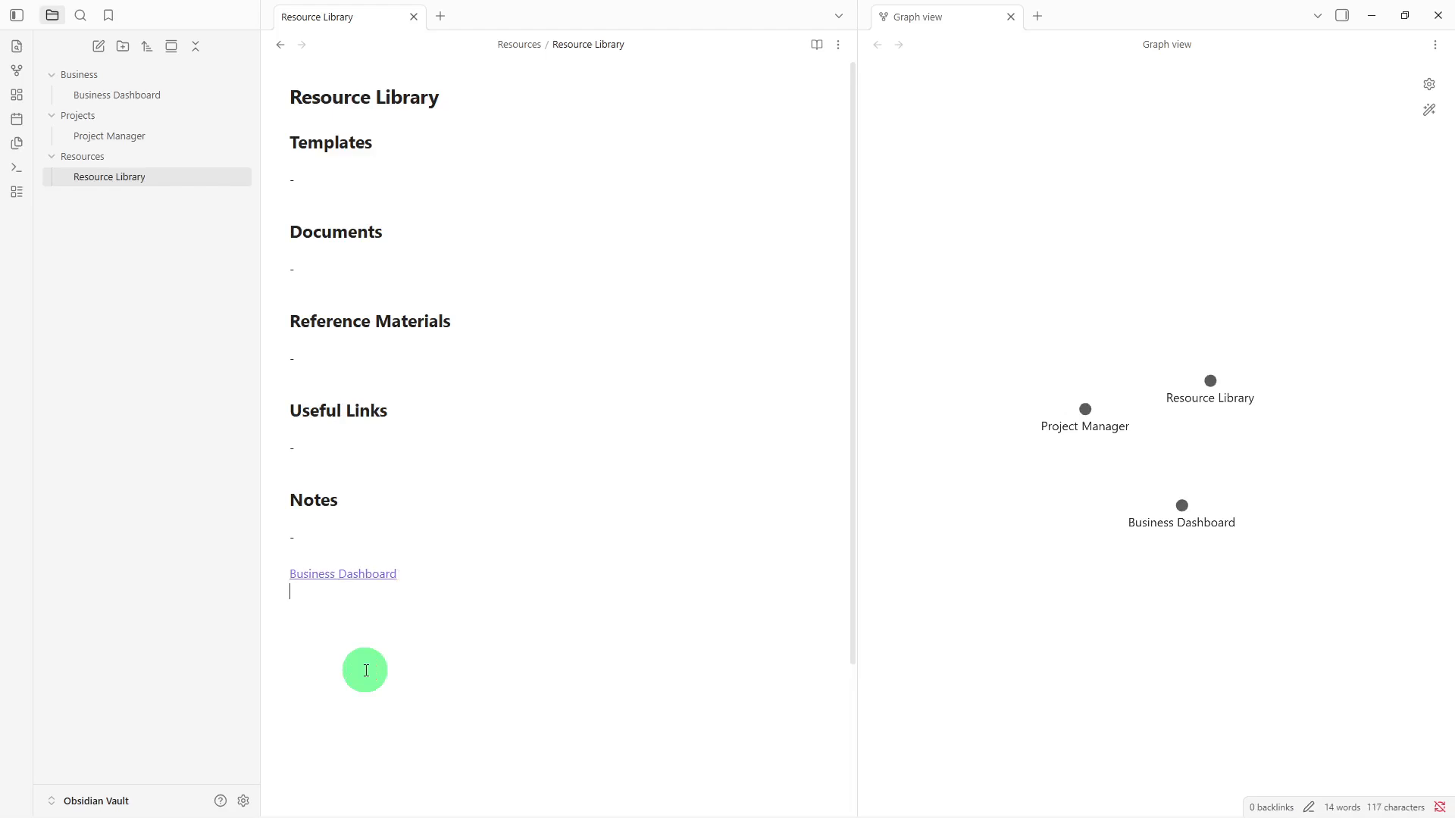
# Step: Follow the link to Business Dashboard and insert an internal link to Resource Library below its Related Resources section
pyautogui.click(375, 576)
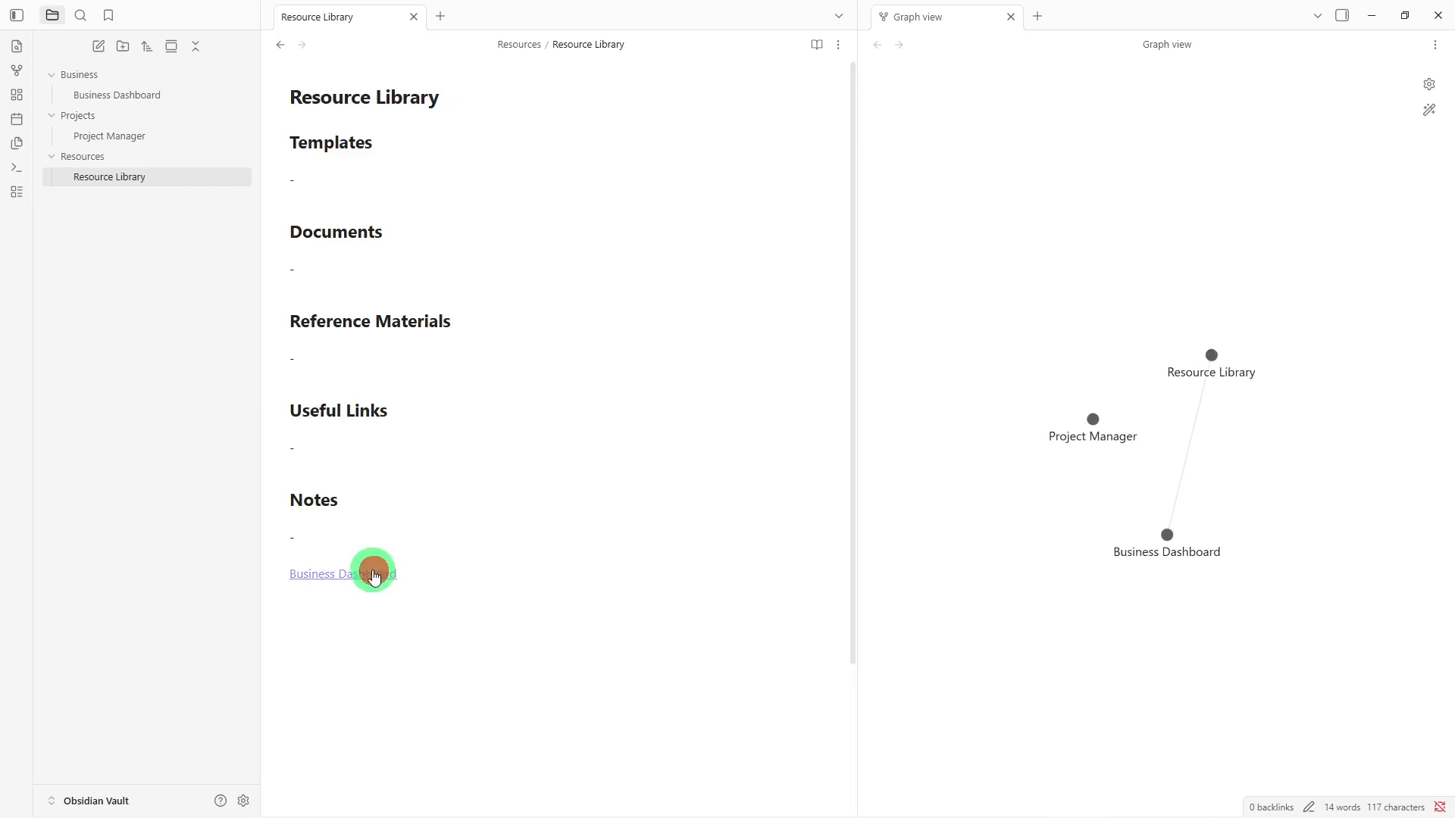
pyautogui.click(358, 742)
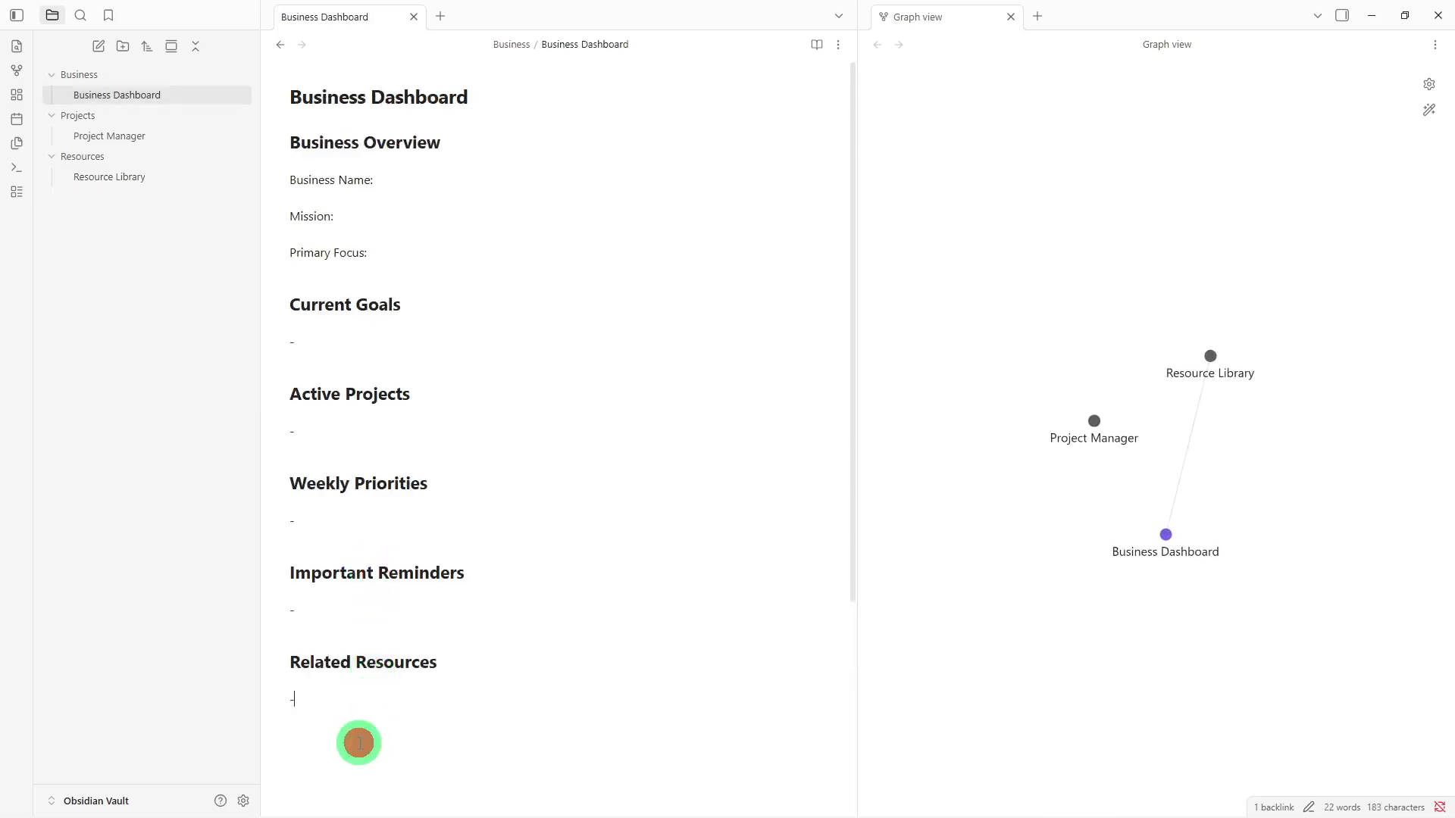
pyautogui.click(358, 742)
pyautogui.write('[[')
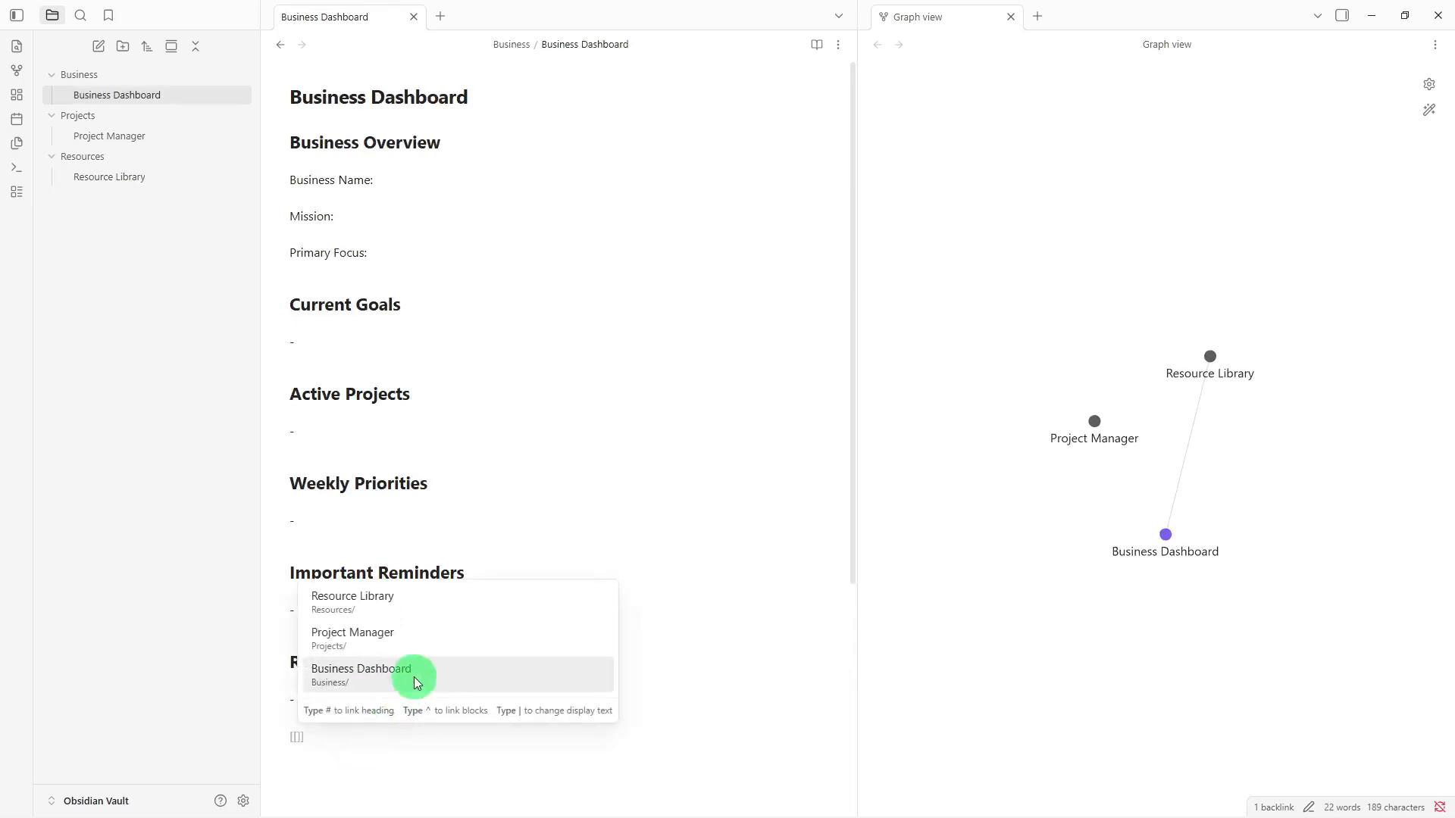
pyautogui.click(448, 612)
pyautogui.press('Return')
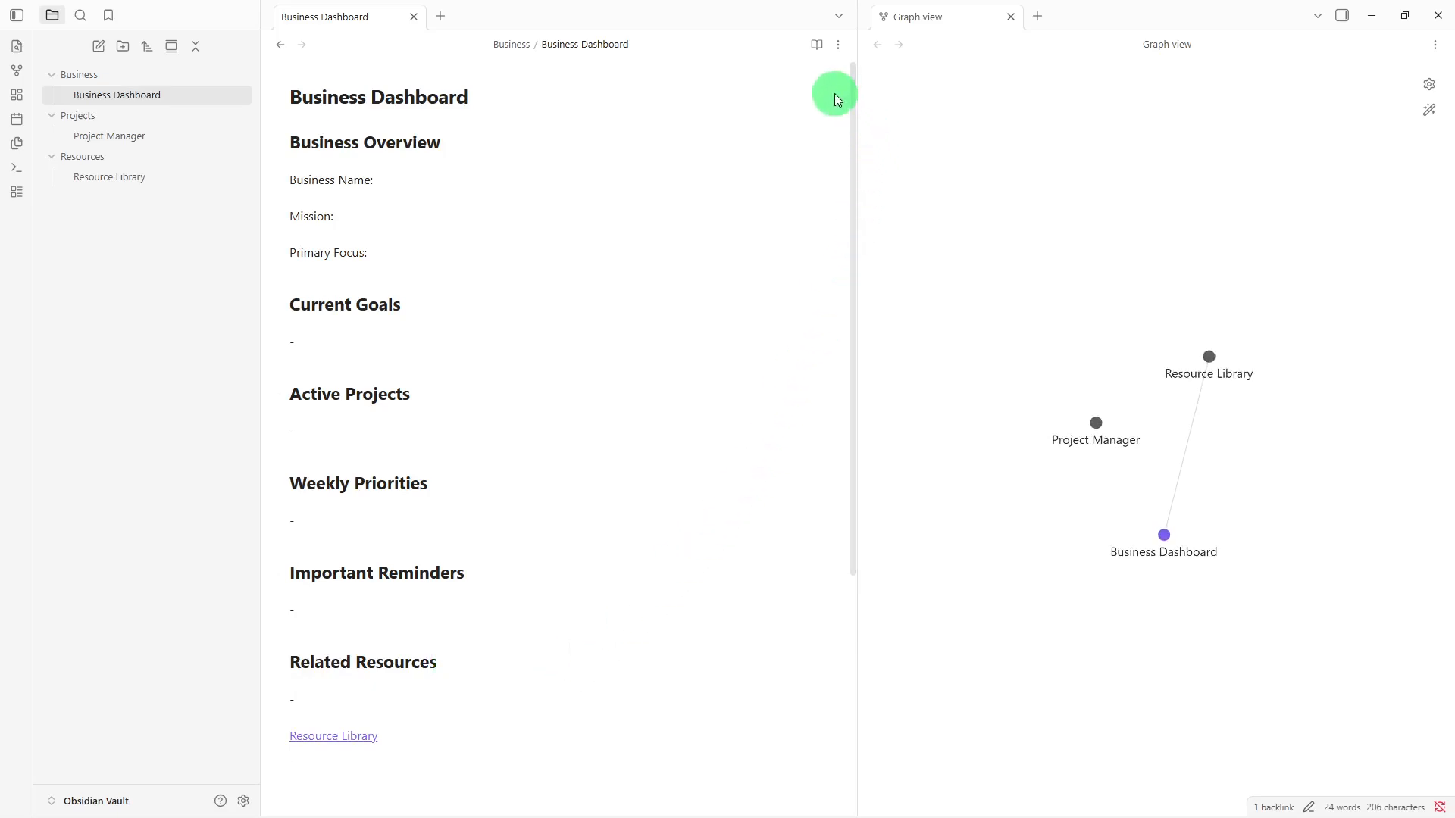
# Step: Add a tags file property with the value priority to the Business Dashboard note
pyautogui.click(838, 47)
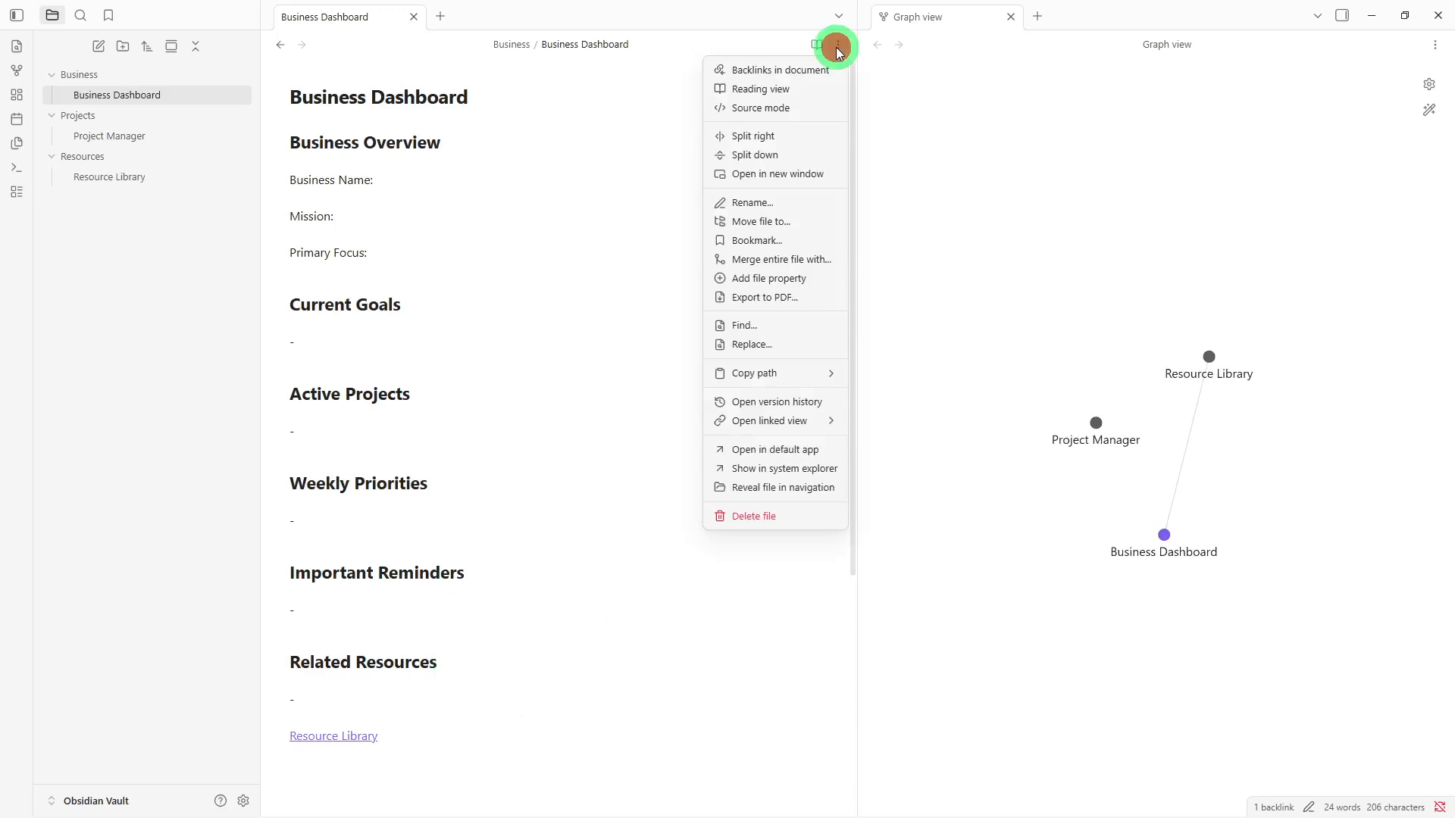
pyautogui.click(771, 278)
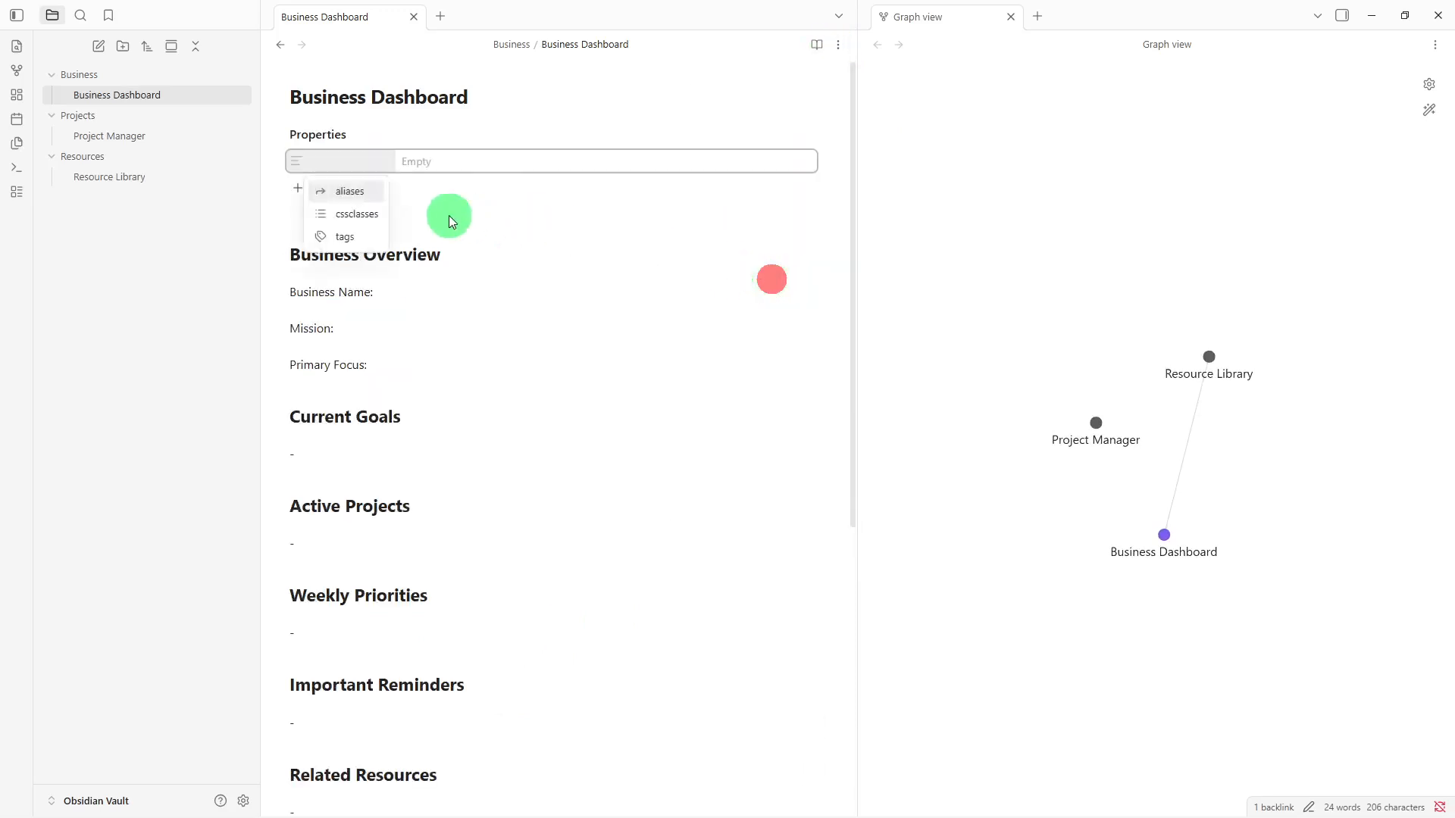
pyautogui.click(329, 238)
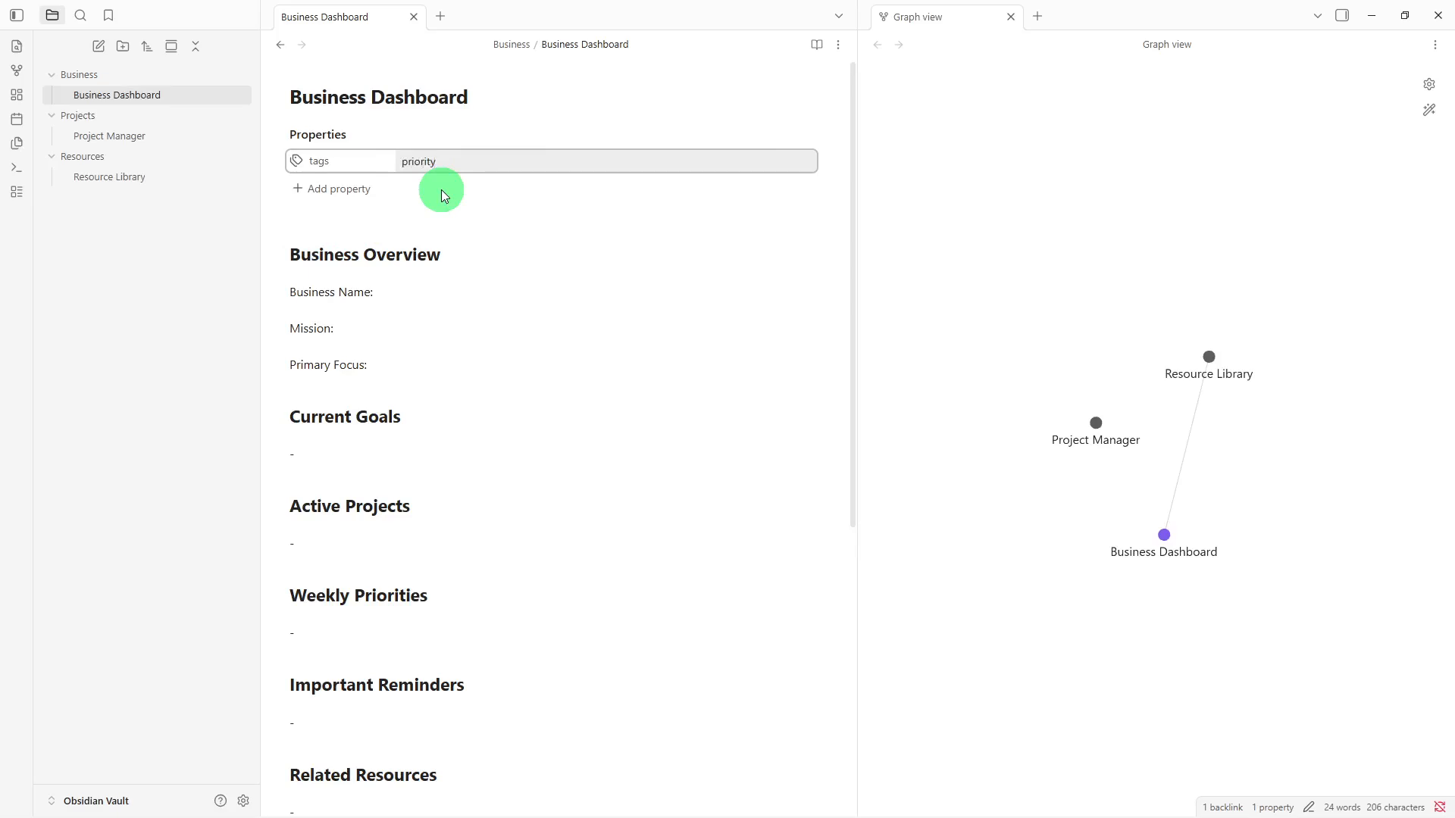
pyautogui.click(425, 226)
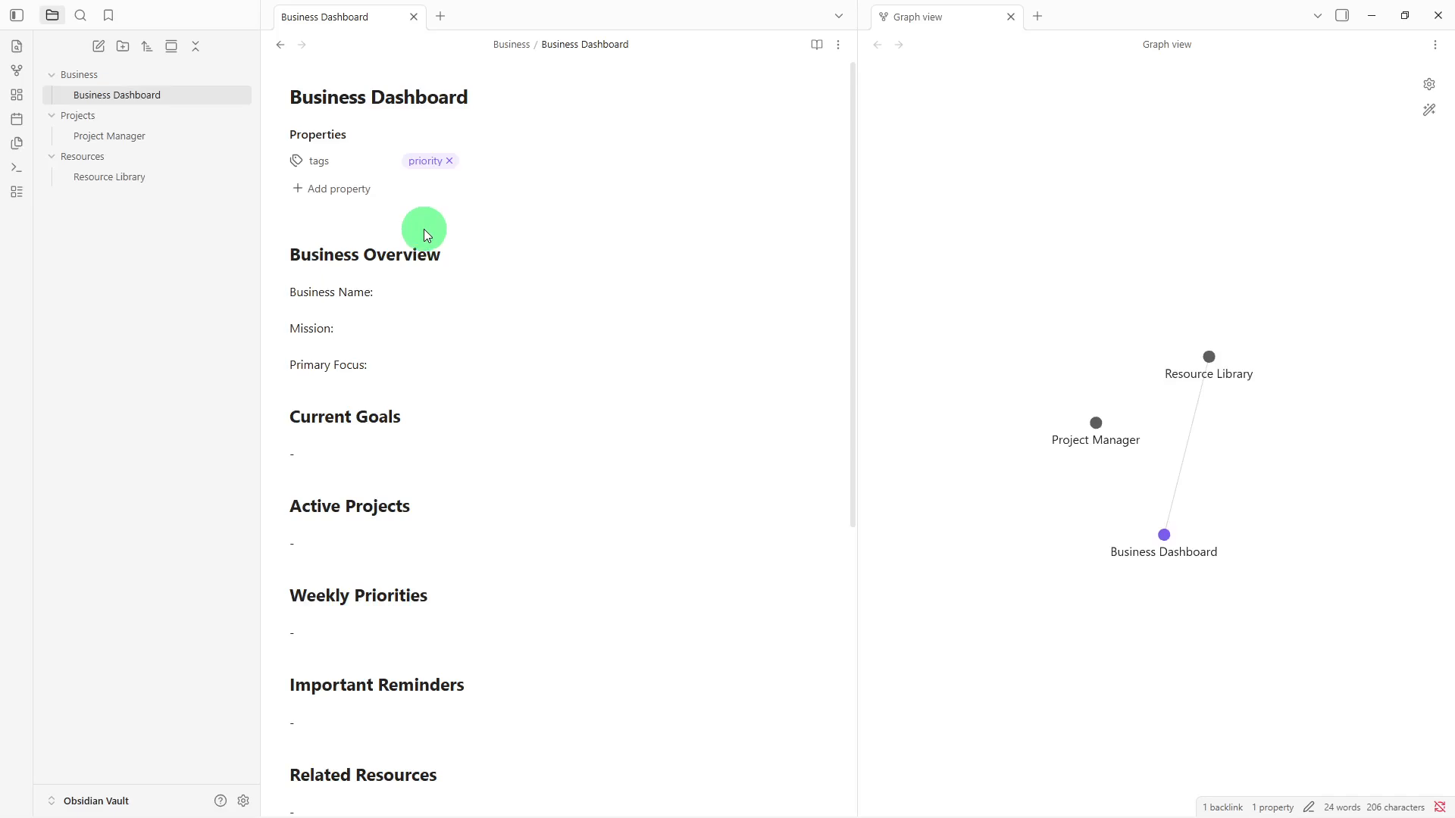
# Step: Add the inline tags #active and #operations directly below the Business Overview heading
pyautogui.click(384, 267)
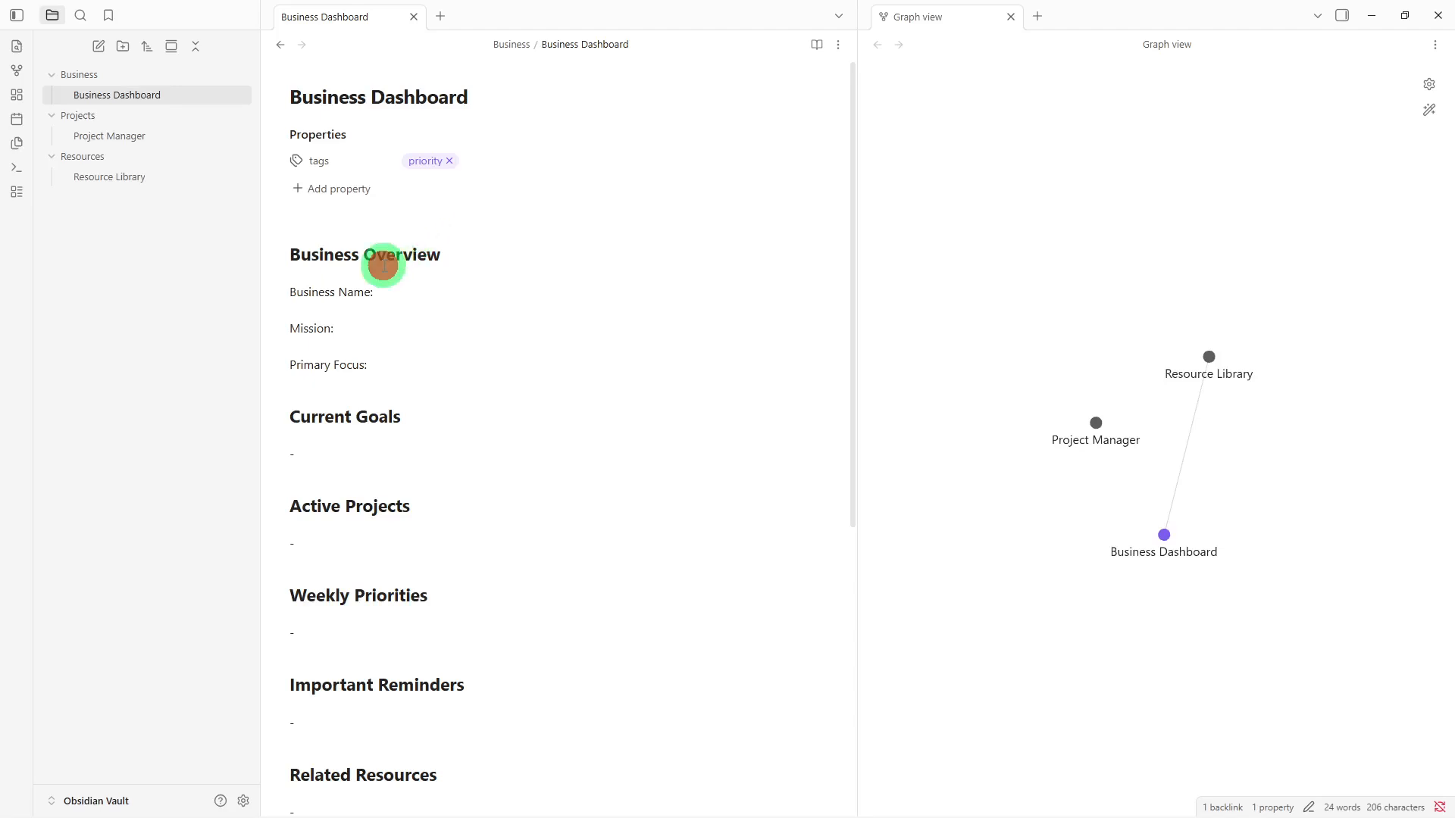
pyautogui.write('#ad')
pyautogui.write('tive')
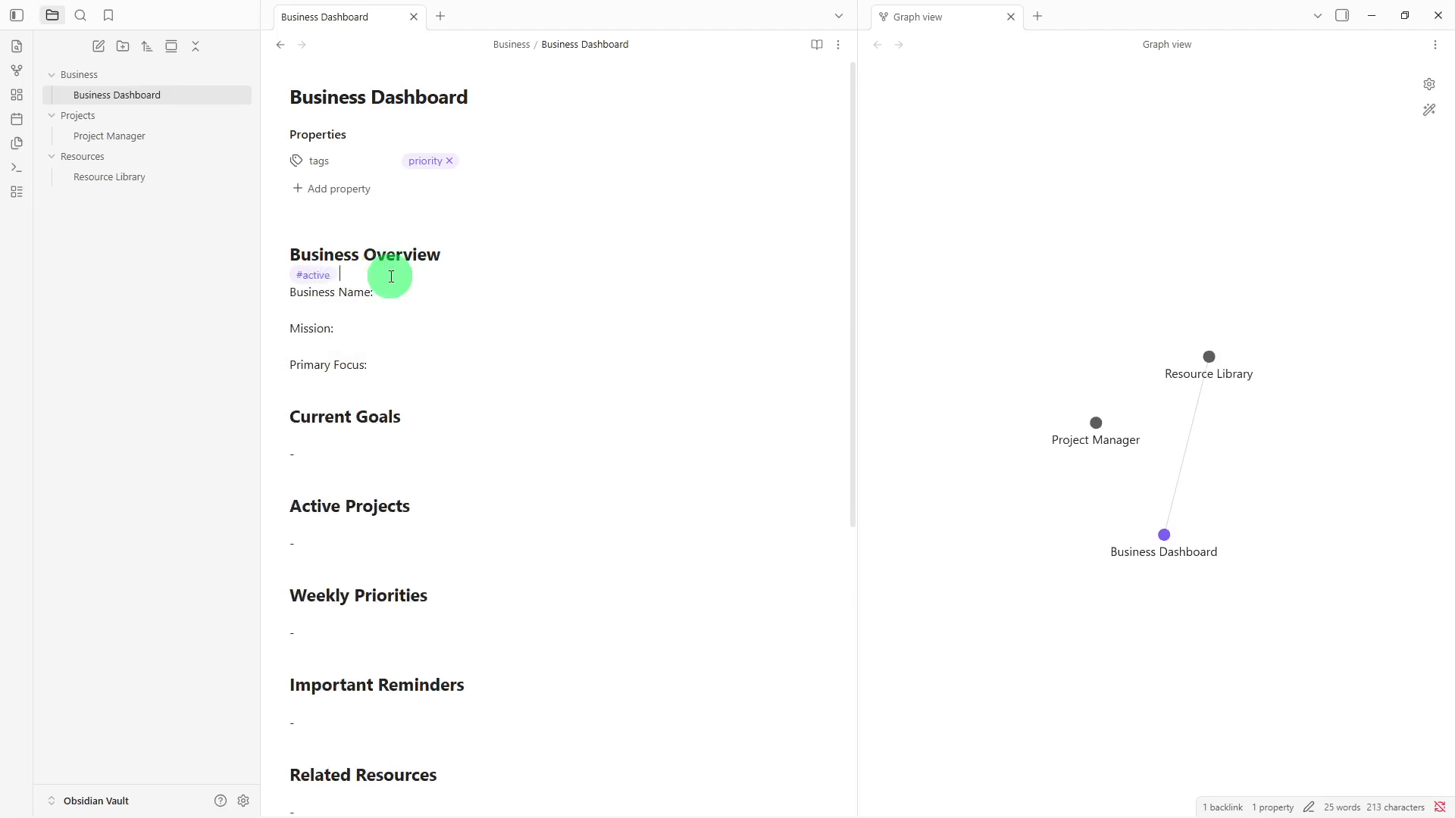
pyautogui.write(' #')
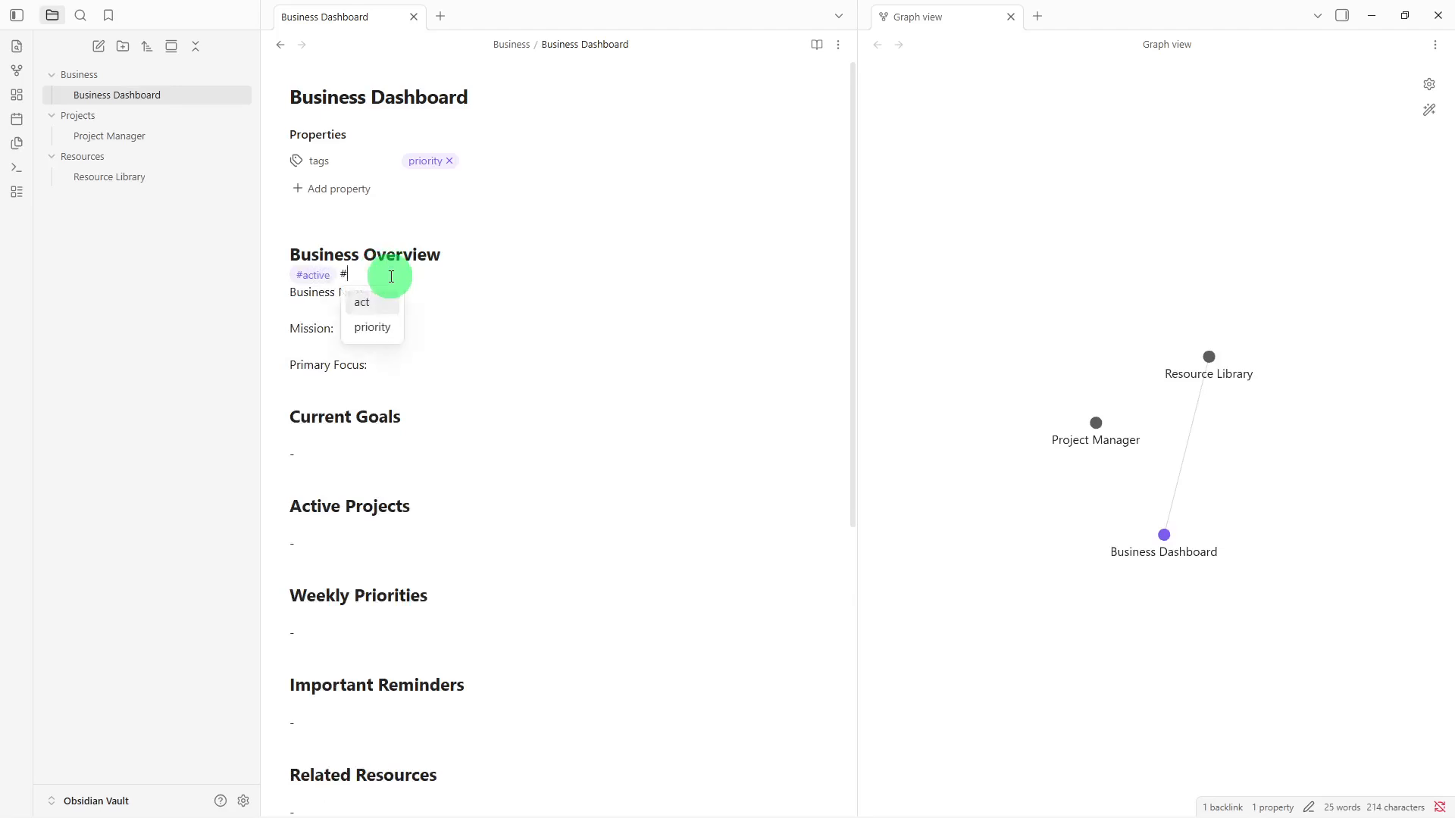
pyautogui.write('operat')
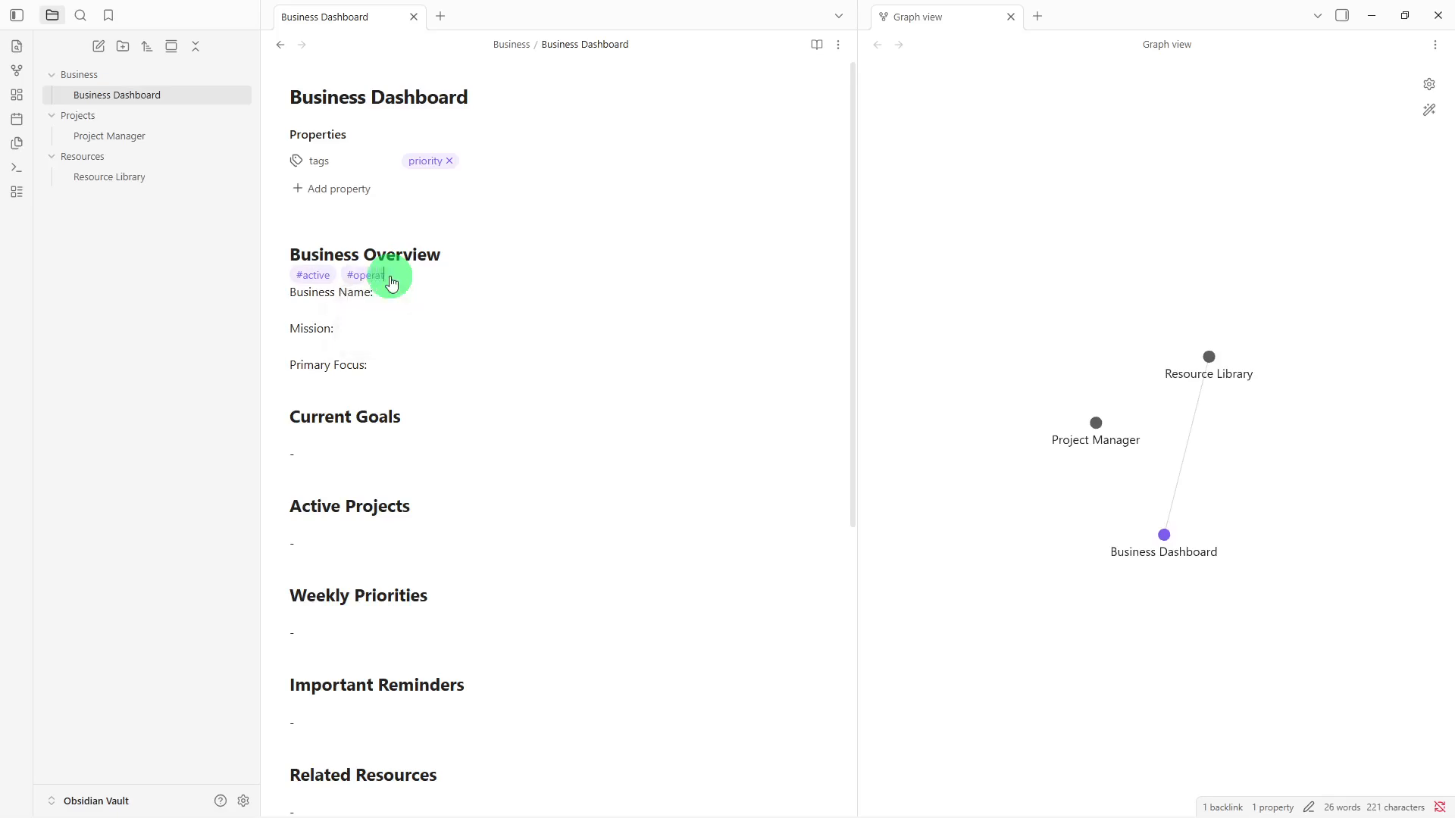
pyautogui.write('ions')
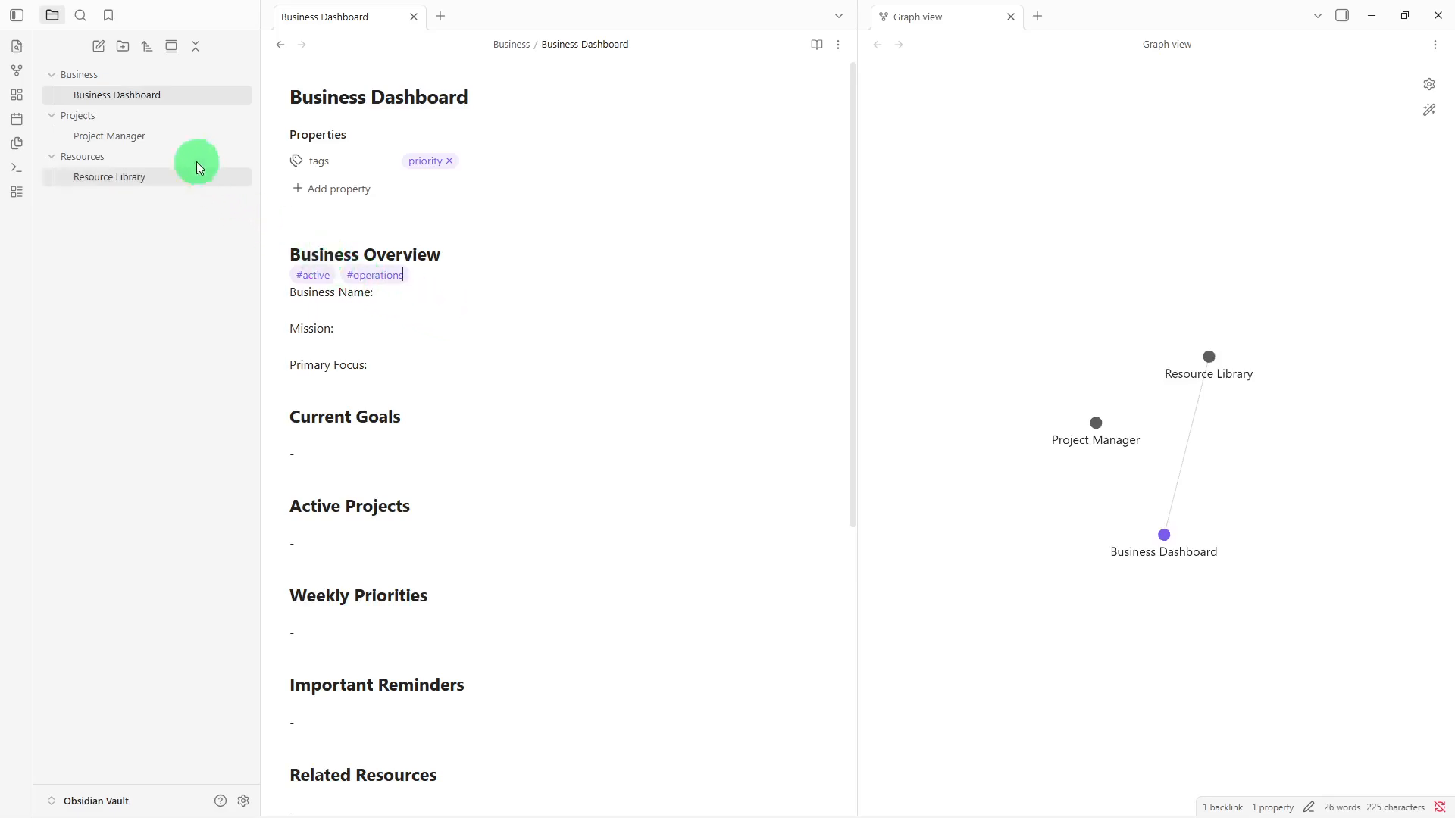
# Step: View the Project Manager note, and start a new line below the Business Dashboard link in the Resource Library note
pyautogui.click(179, 138)
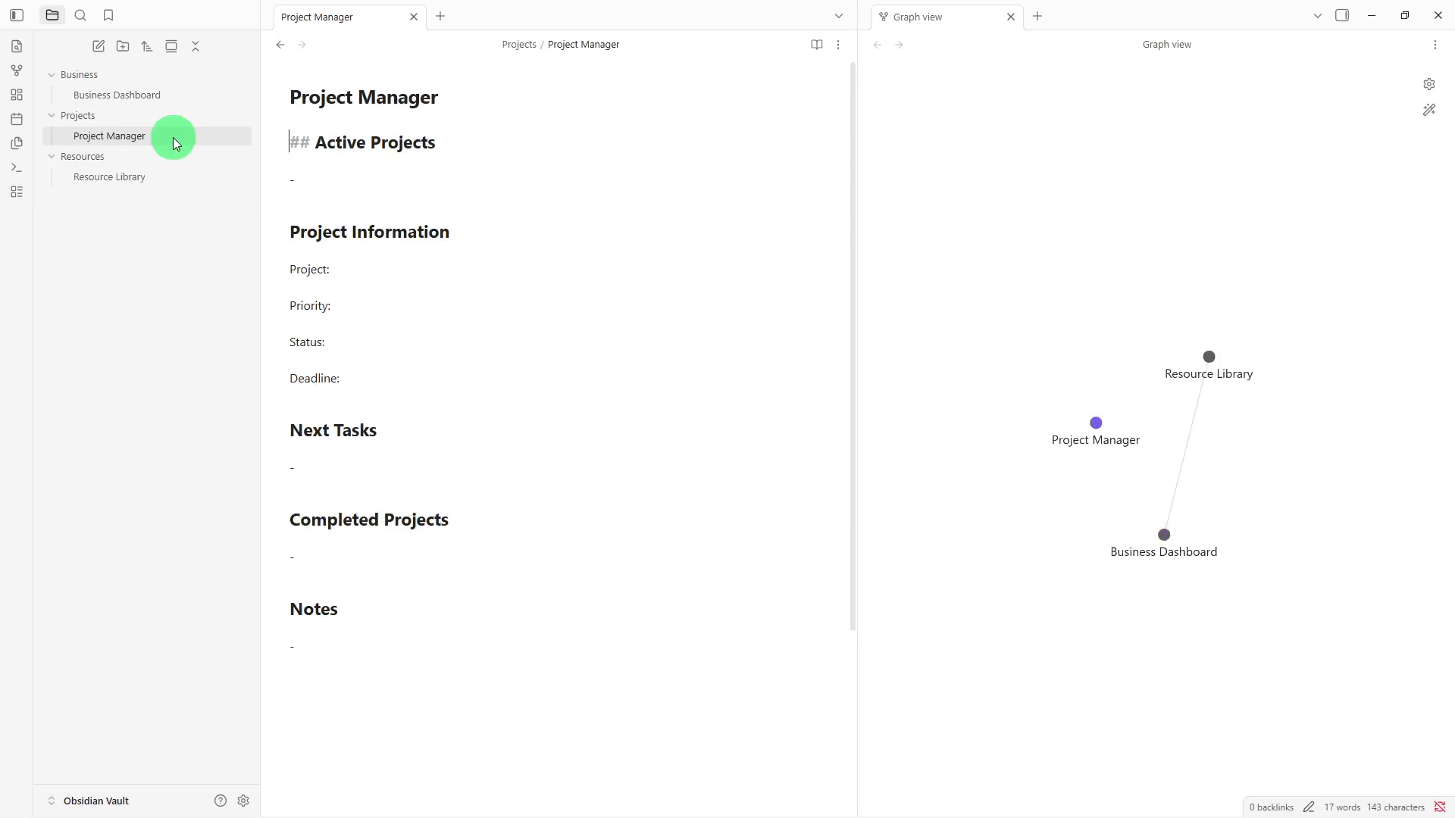
pyautogui.click(153, 181)
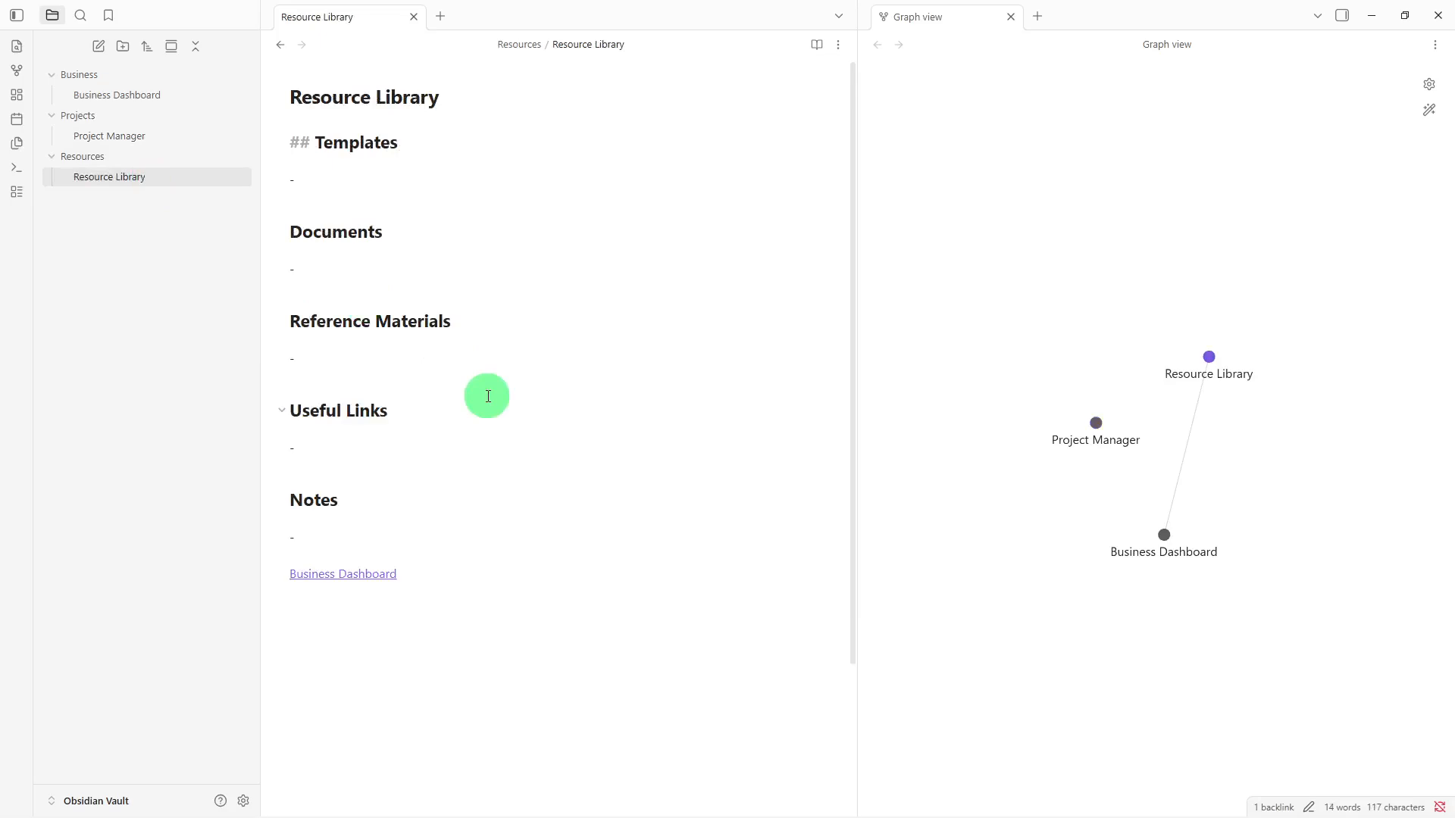
pyautogui.click(488, 396)
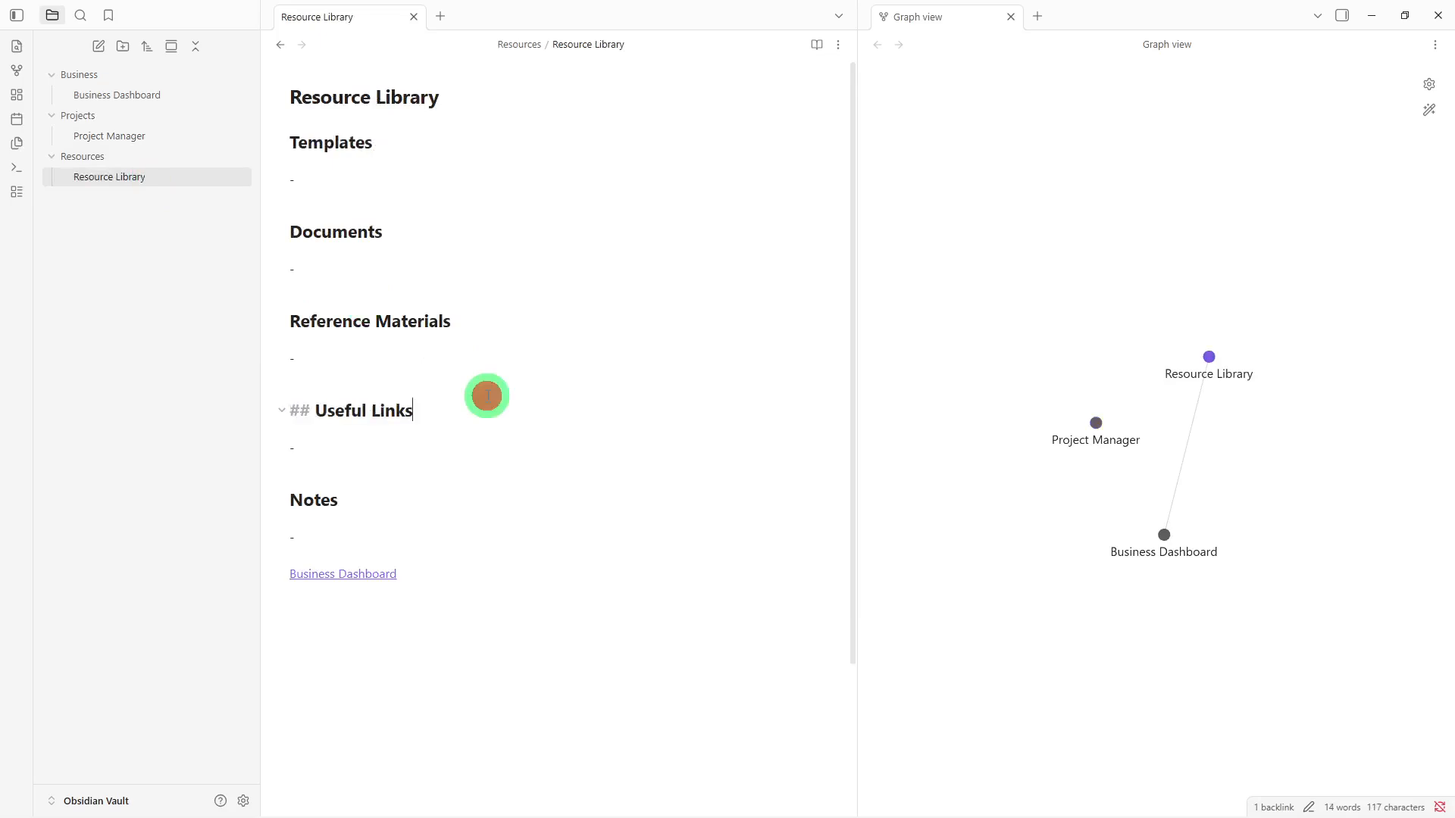
pyautogui.click(482, 578)
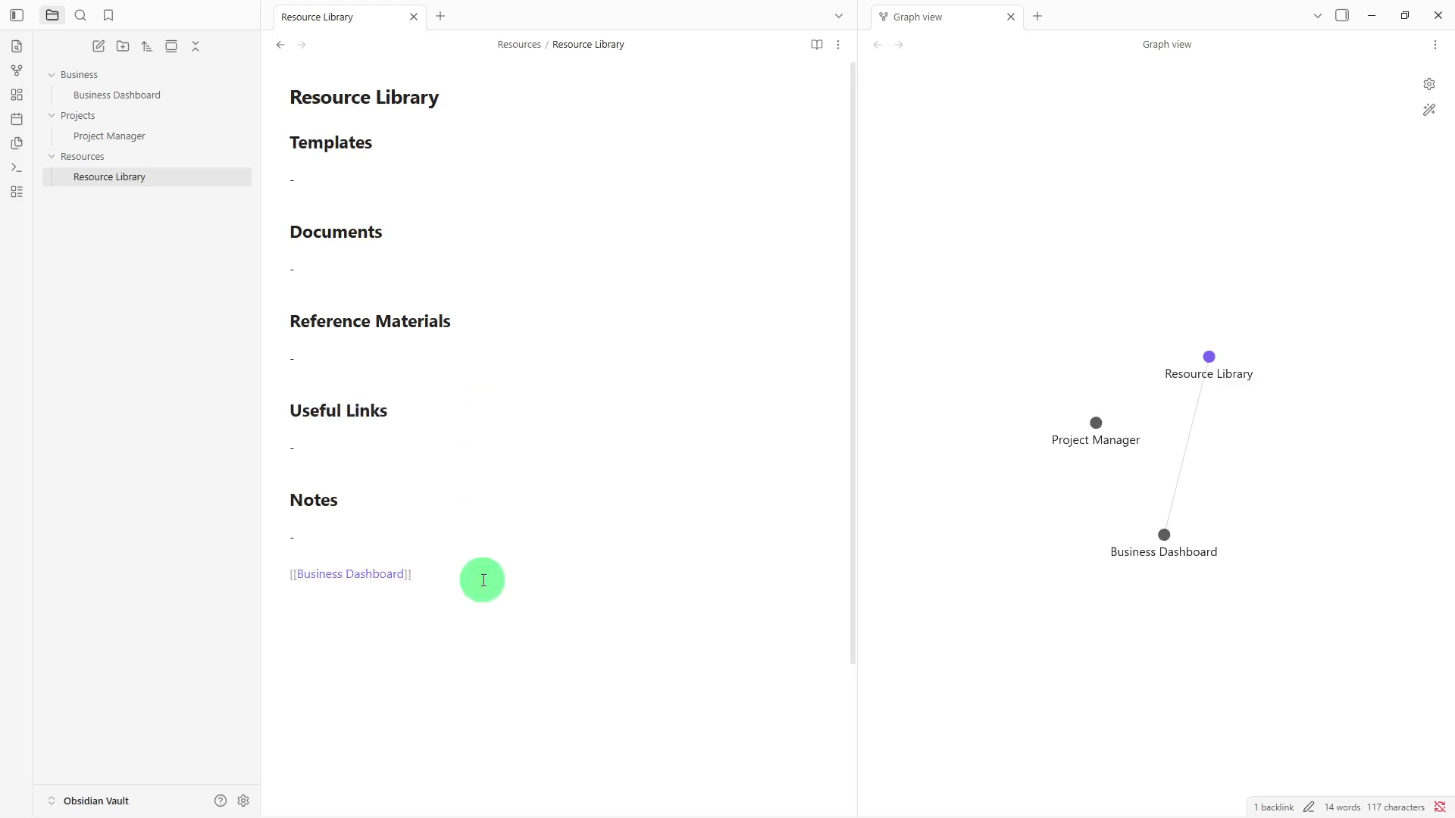
pyautogui.press('Return')
pyautogui.click(483, 580)
pyautogui.press('Return')
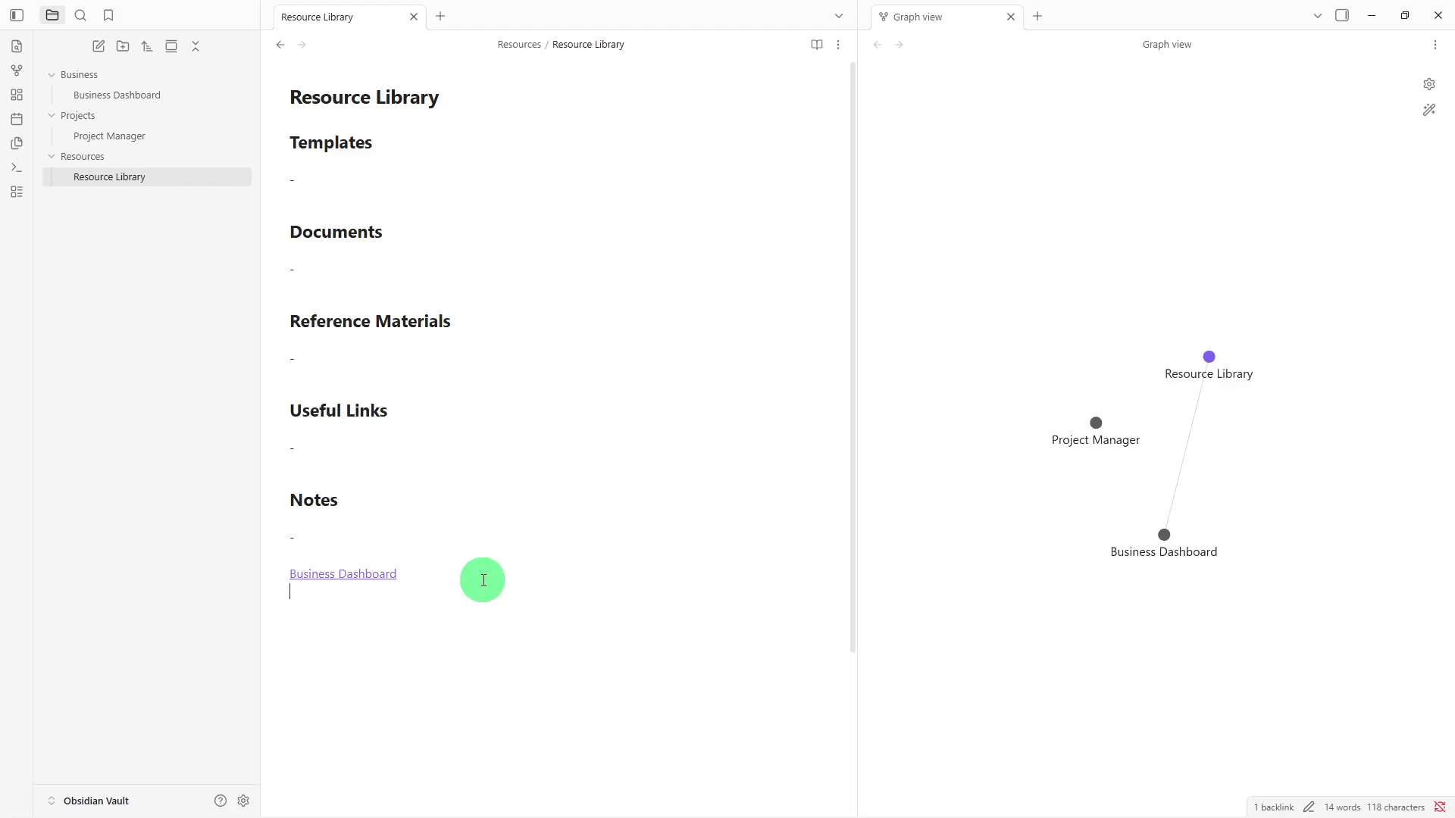